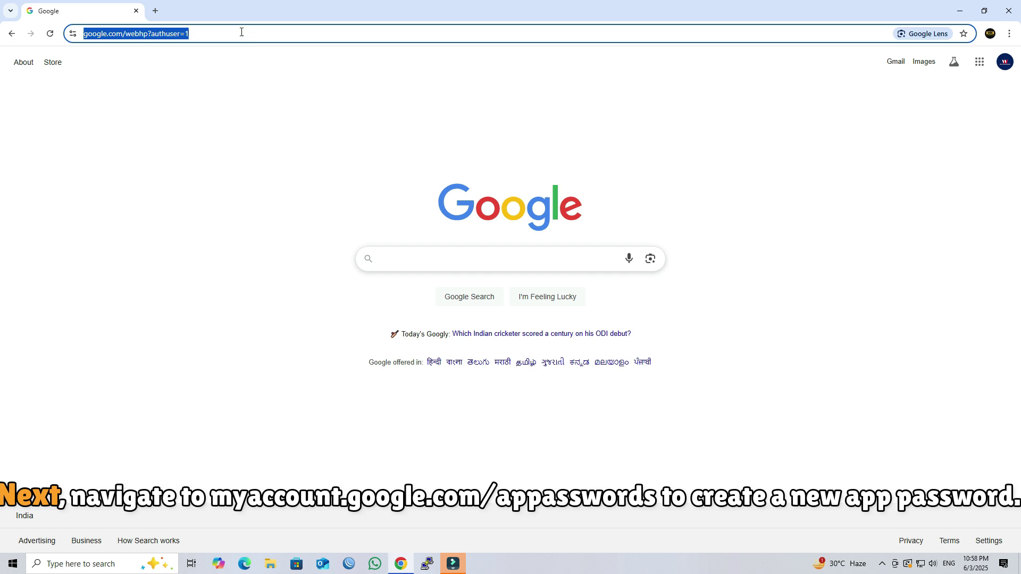
Go to myaccount.google.com/apppasswords and sign in with the second Google account.
type("mya")
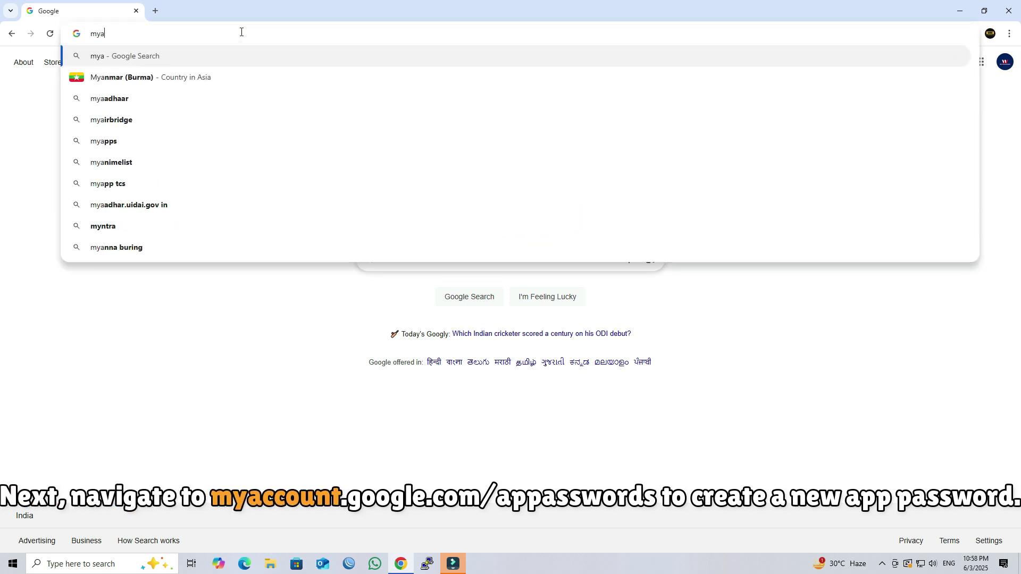
type("ccount.")
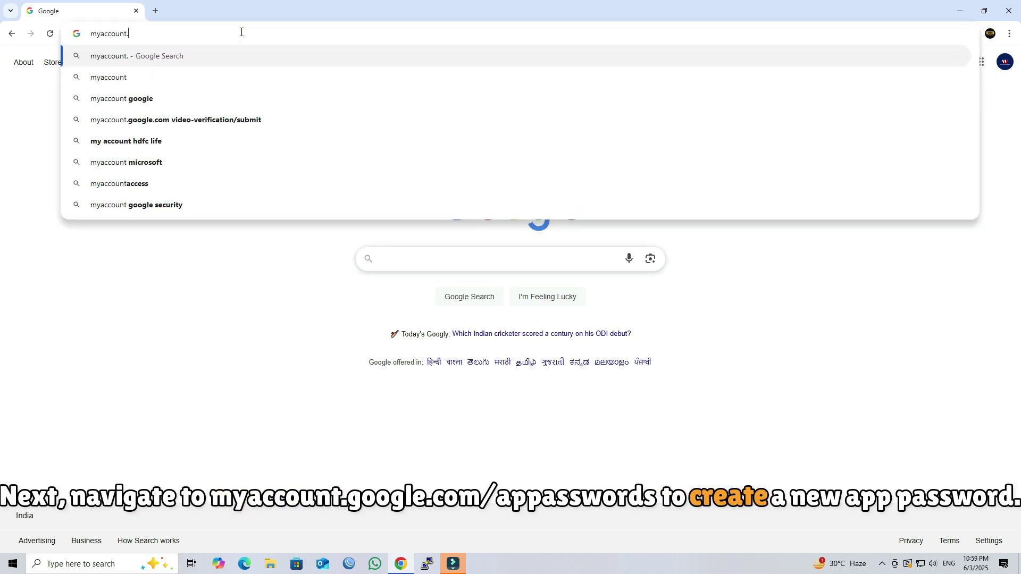
type("google.com")
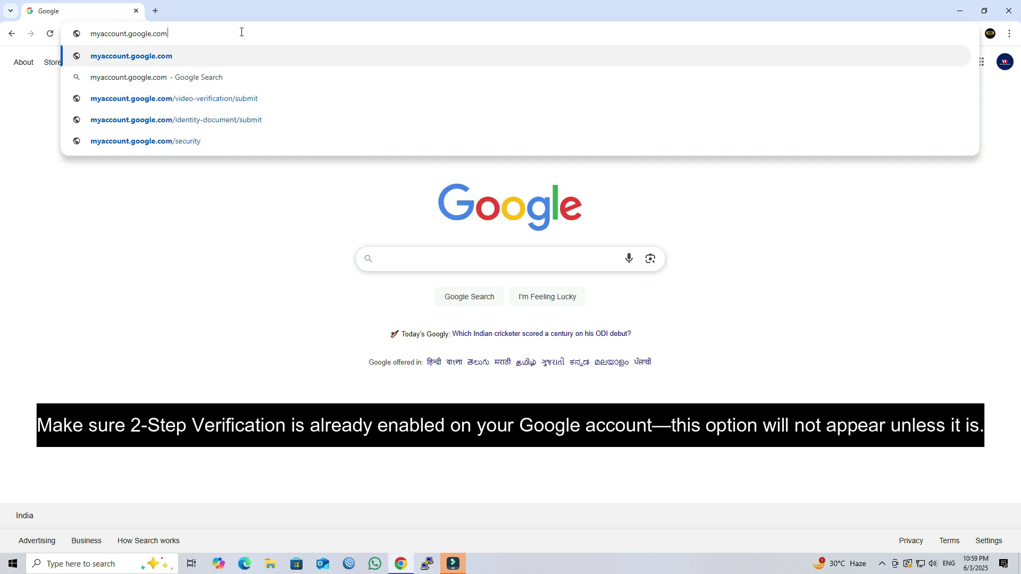
type("/apppasswords")
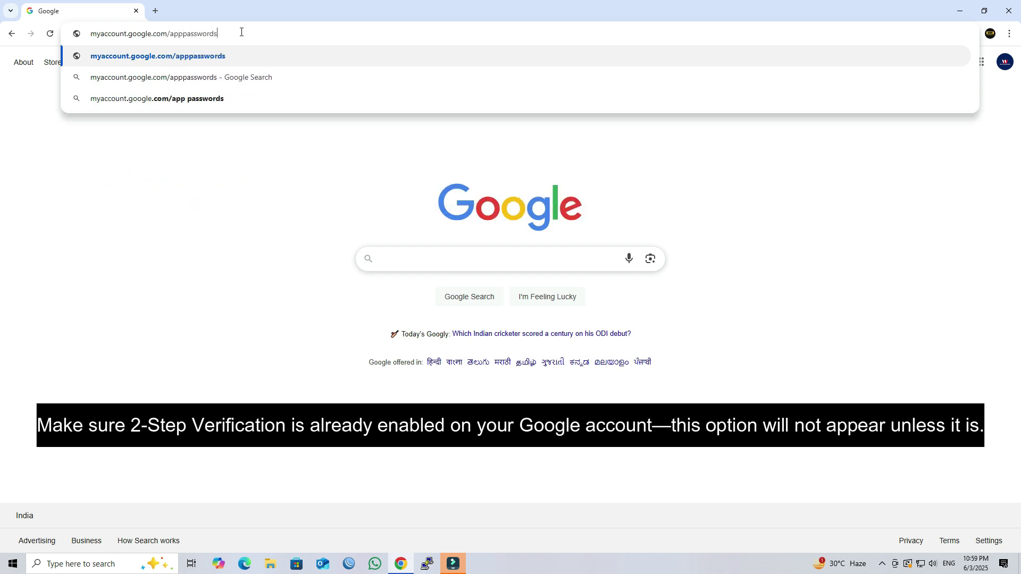
key("Return")
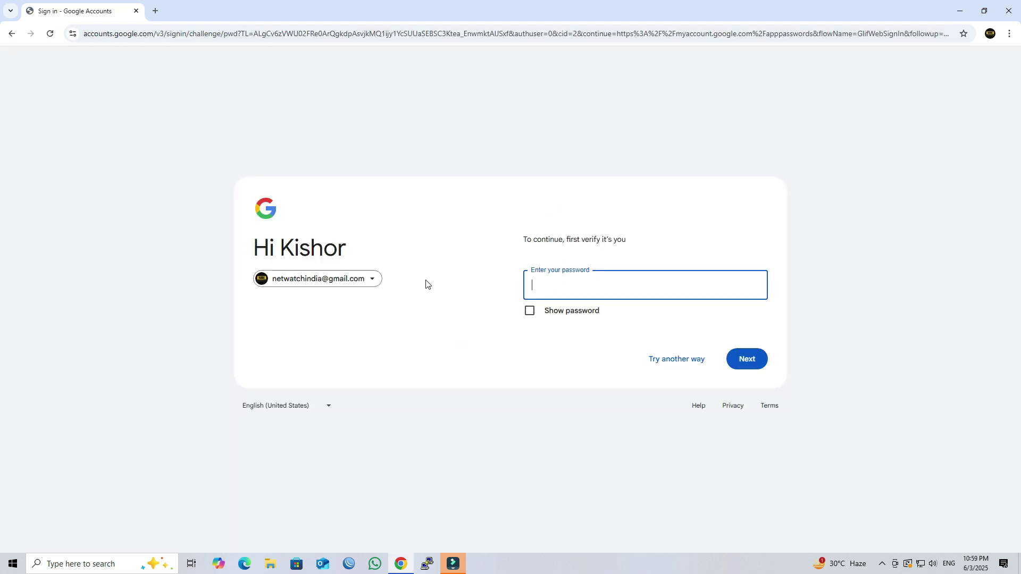
left_click(371, 280)
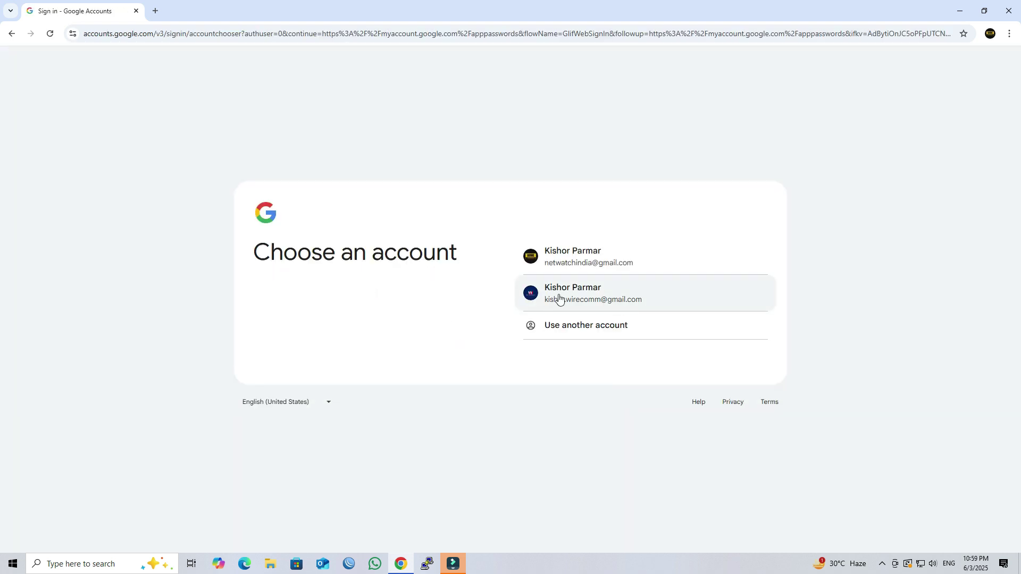
left_click(602, 291)
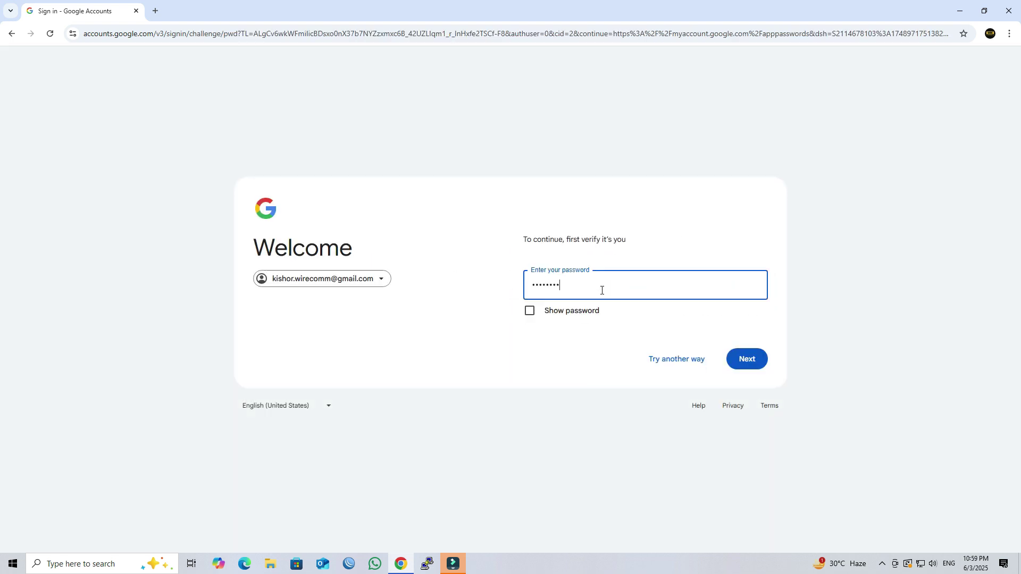
key("Return")
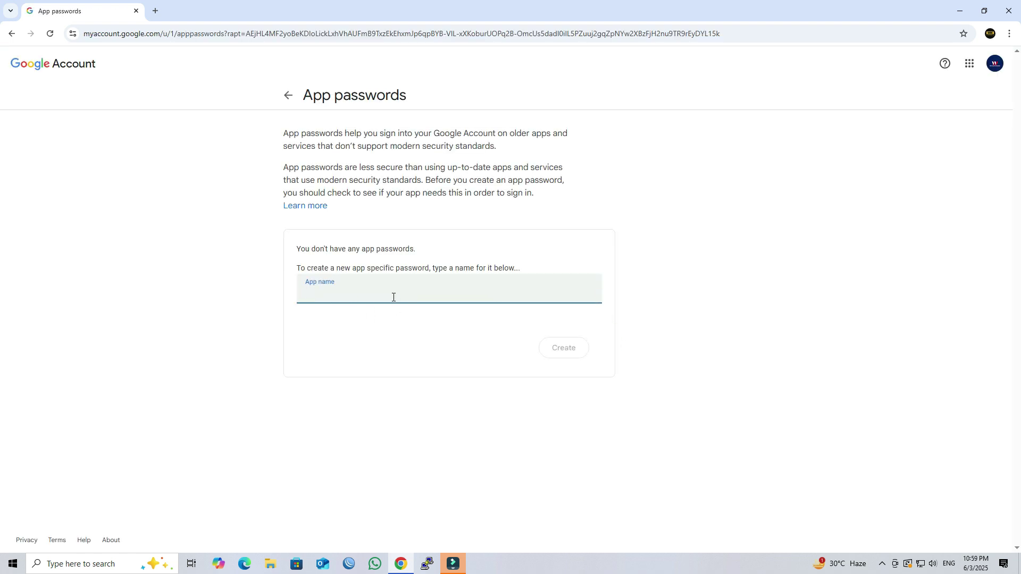
Create the 'MikroTik Netwatch' app password, copy the generated password, and close the dialog.
type("MikroTik Netwatch")
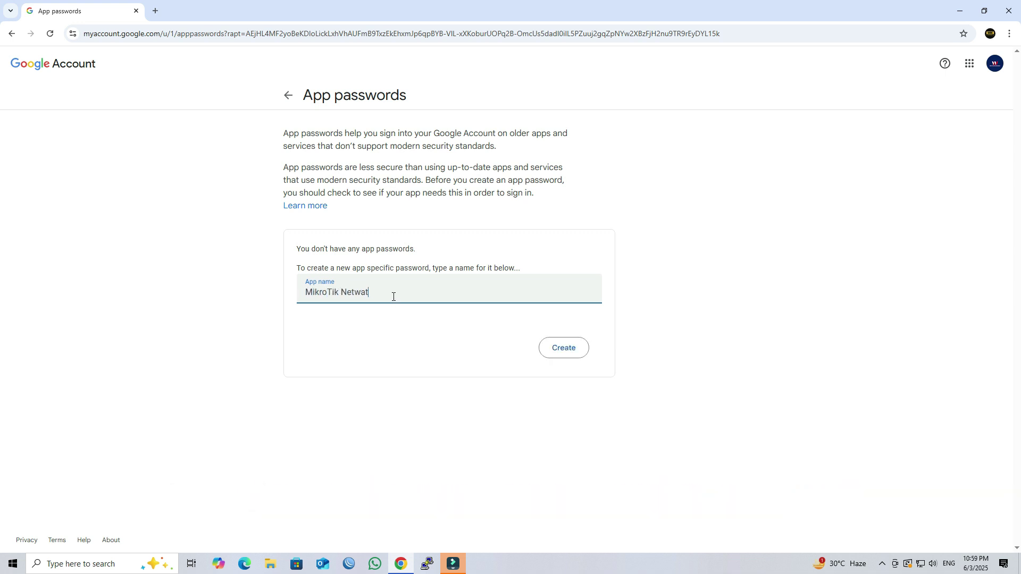
left_click(568, 347)
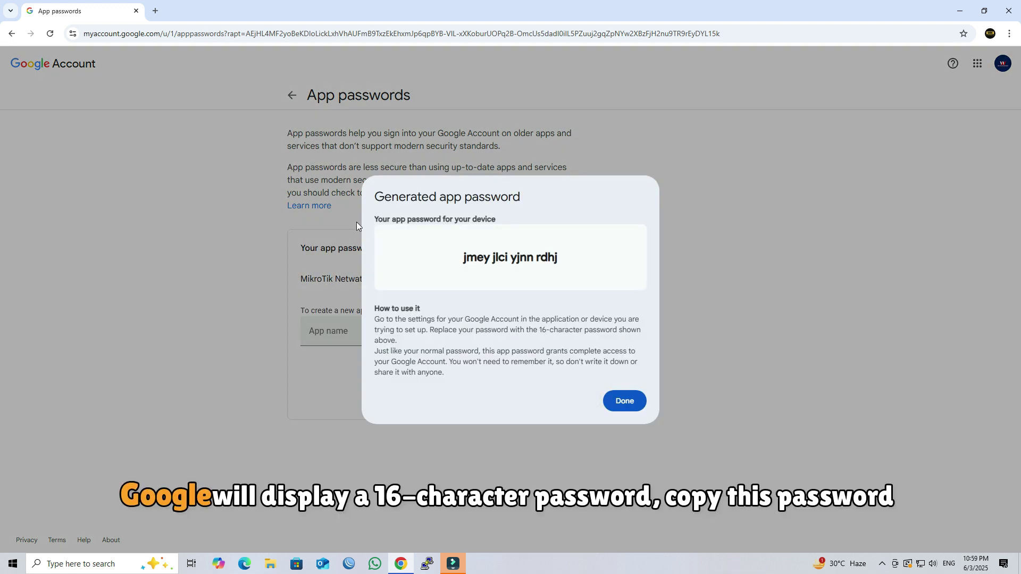
left_click_drag(463, 257, 570, 267)
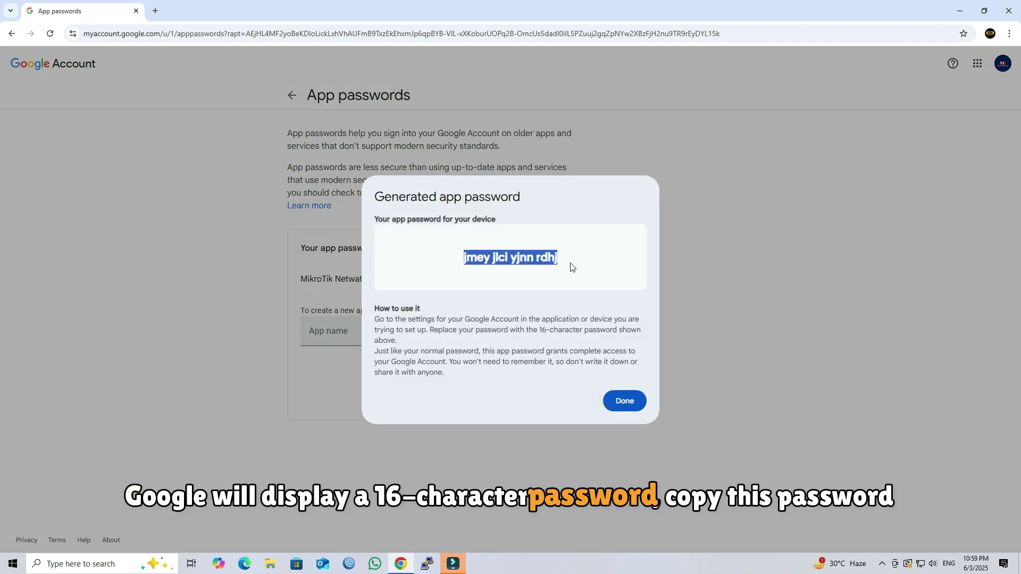
right_click(571, 267)
left_click(569, 275)
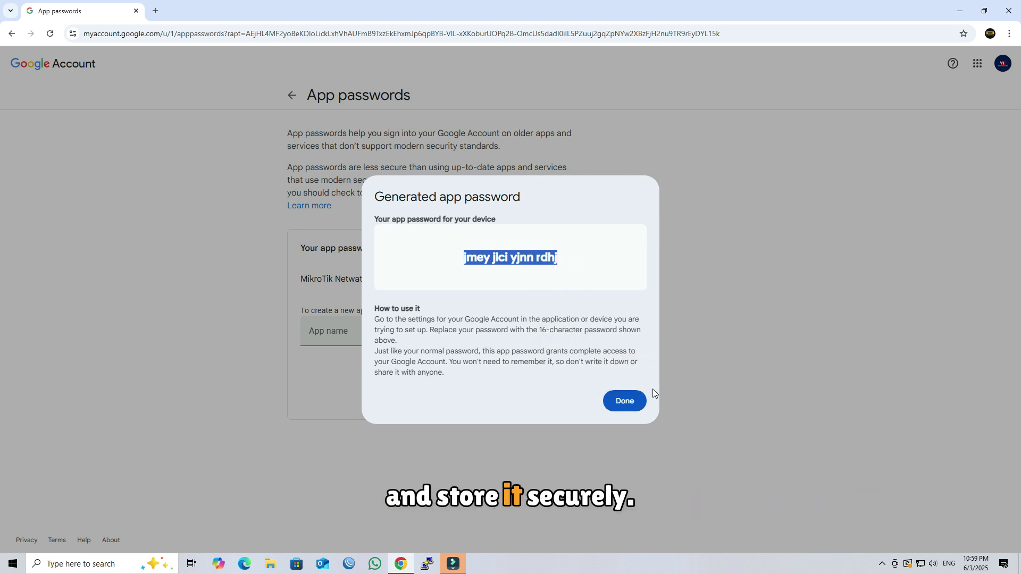
left_click(633, 401)
left_click(984, 10)
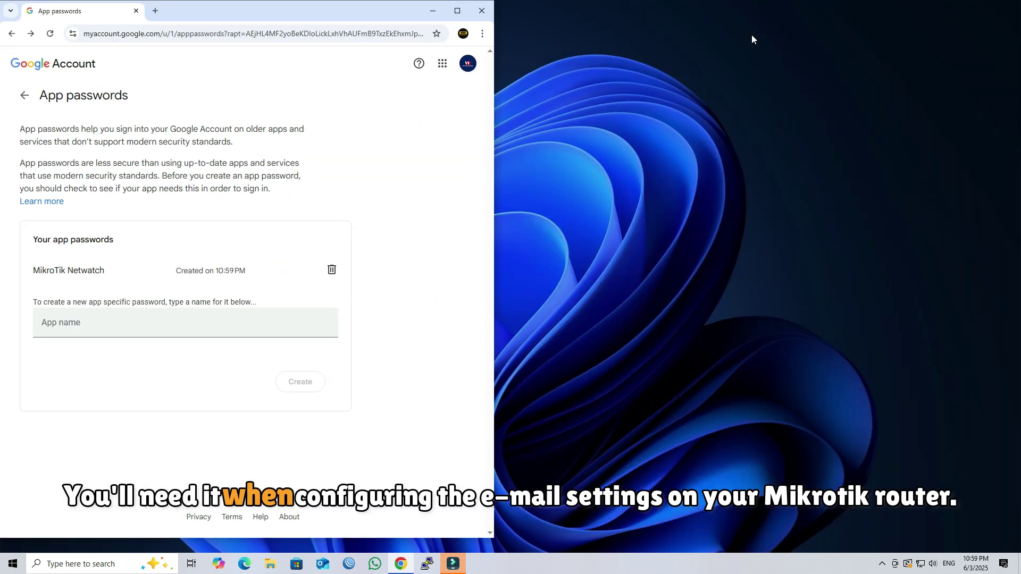
Create a desktop text file named 'App Passwords' and paste the app password into it.
right_click(797, 74)
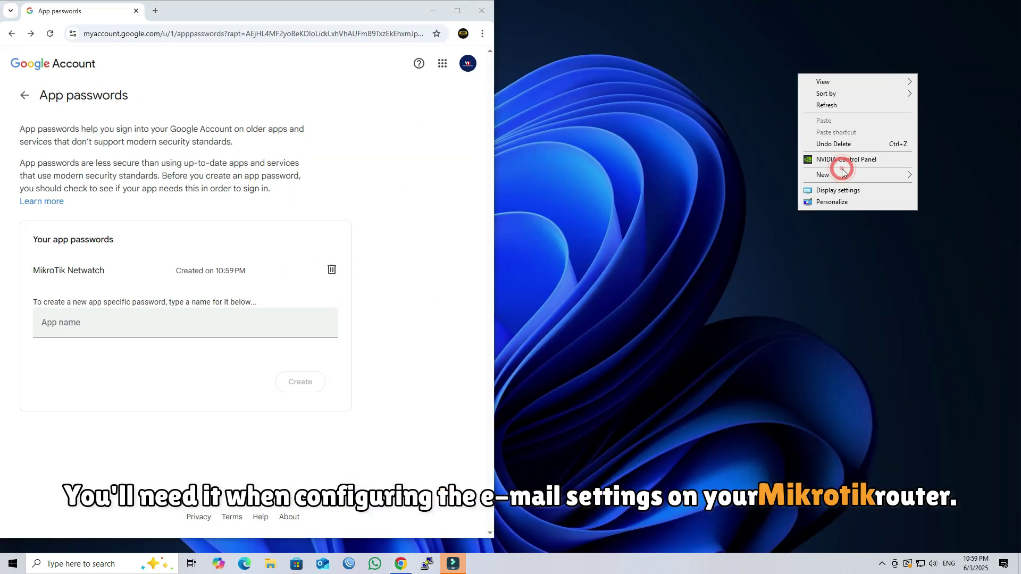
mouse_move(842, 172)
left_click(751, 238)
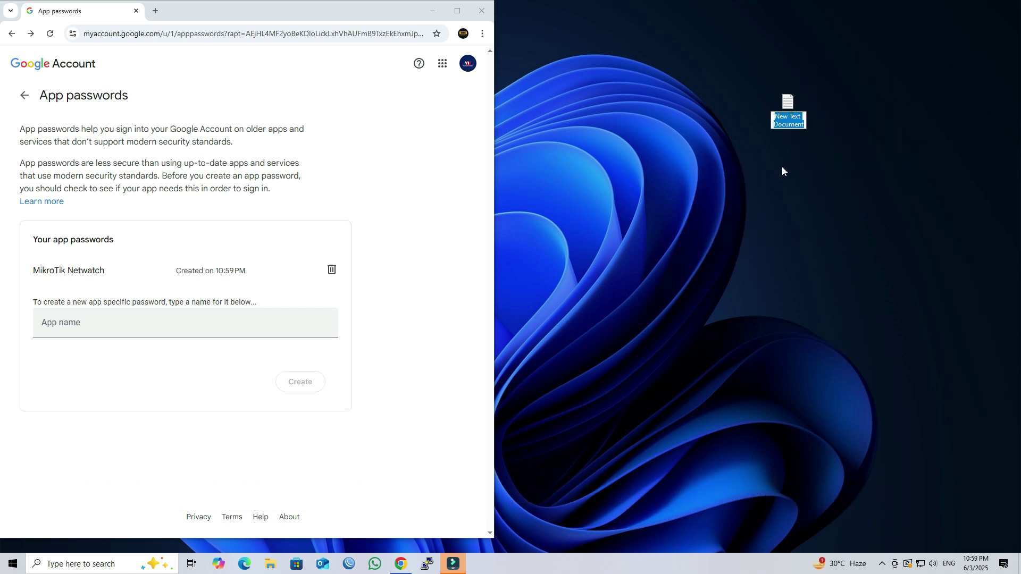
type("App ")
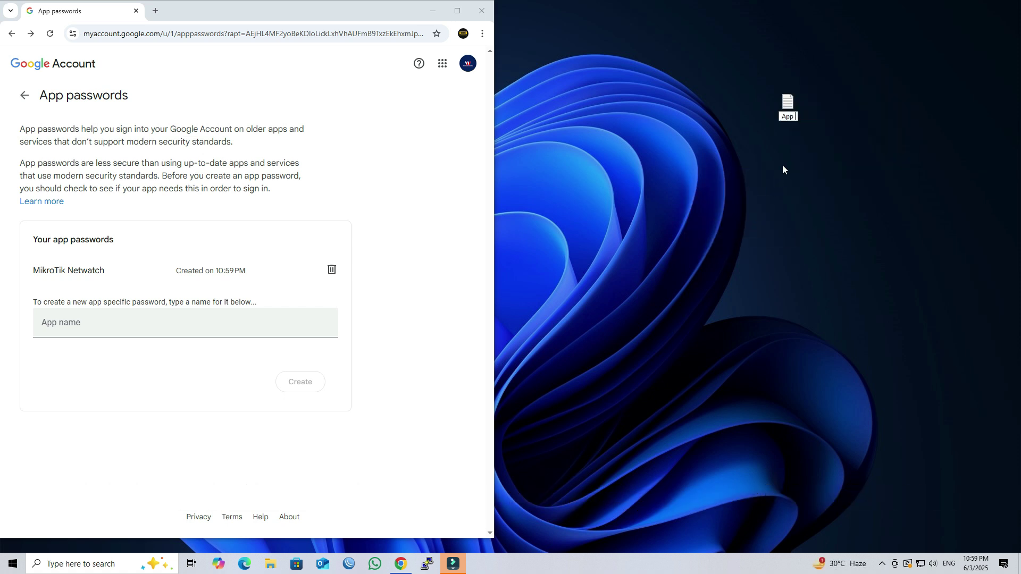
type("Passwords")
key("Return")
key("Return")
key("ctrl+v")
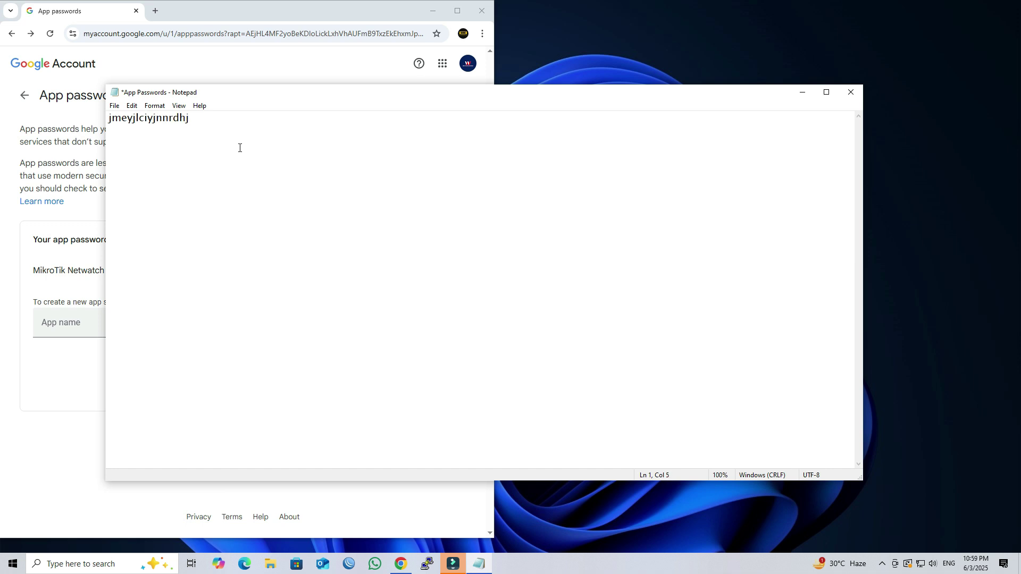
Close Notepad and Chrome, move App Passwords to the top-right, and refresh the desktop.
left_click(851, 92)
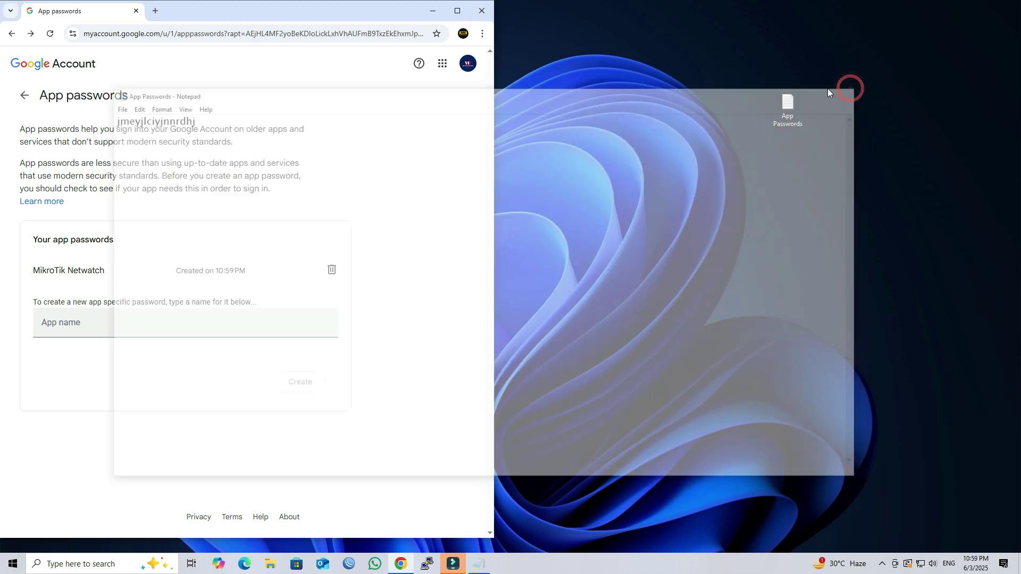
left_click(482, 10)
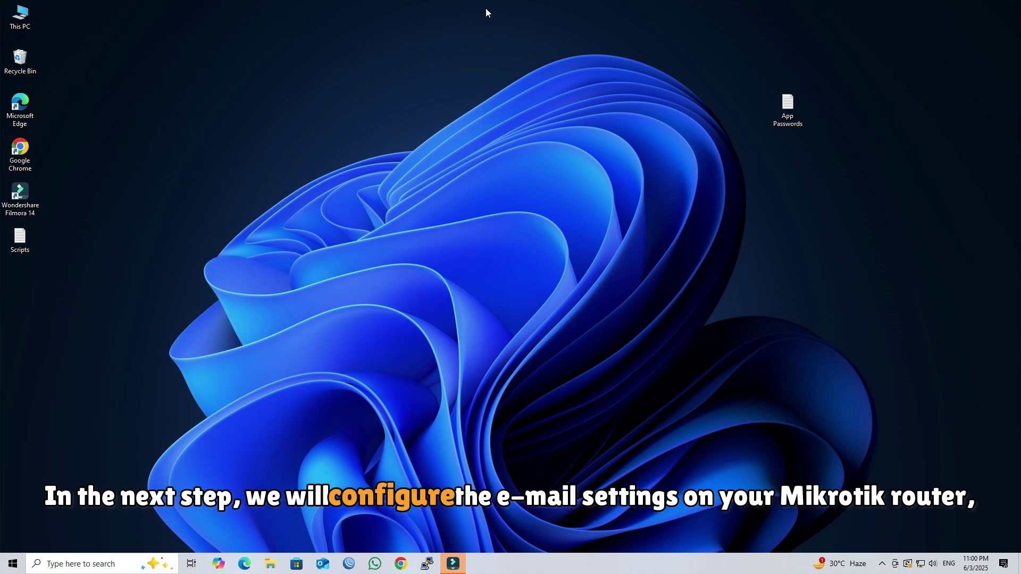
left_click_drag(782, 111, 945, 66)
right_click(861, 161)
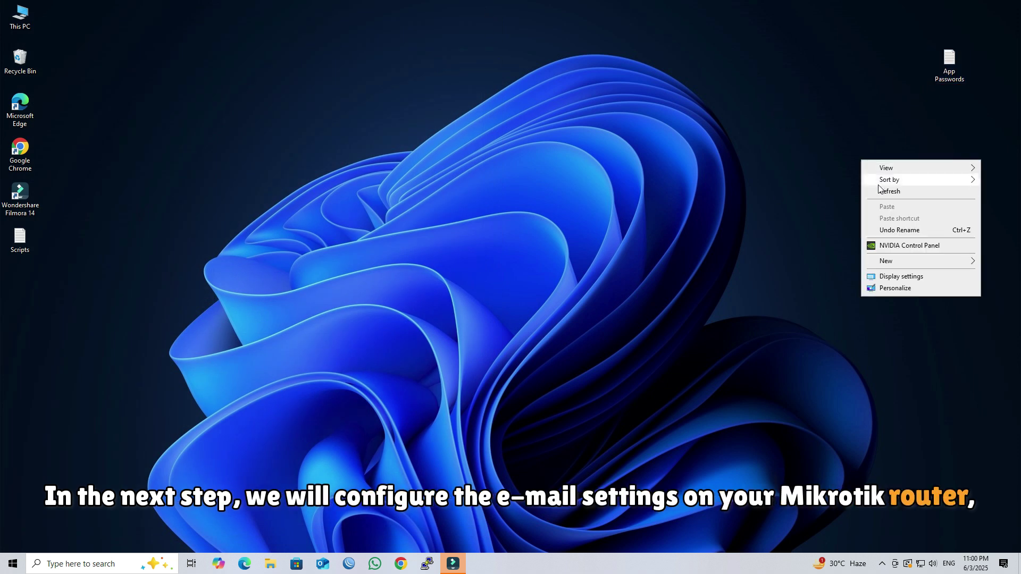
left_click(880, 187)
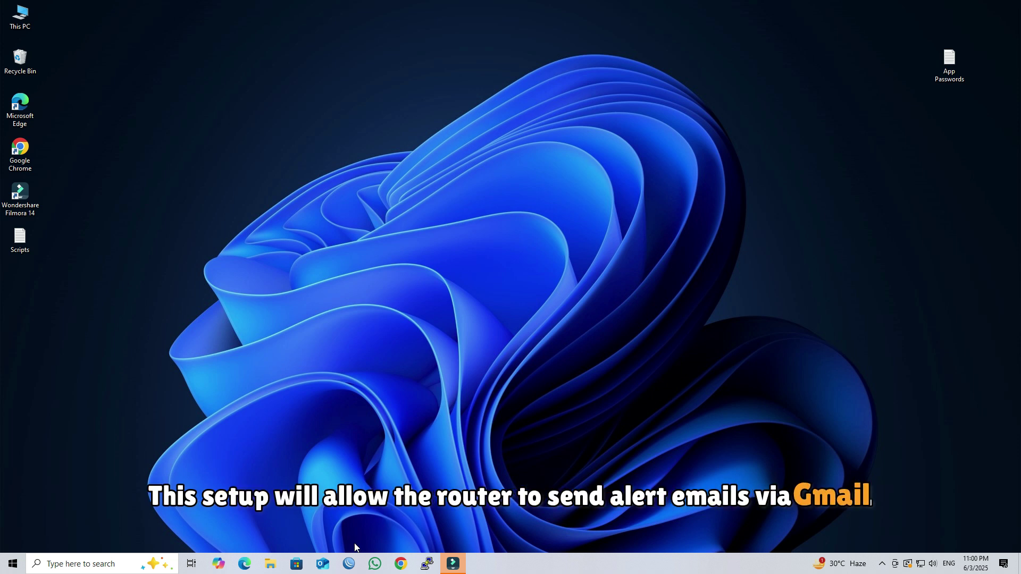
left_click(350, 562)
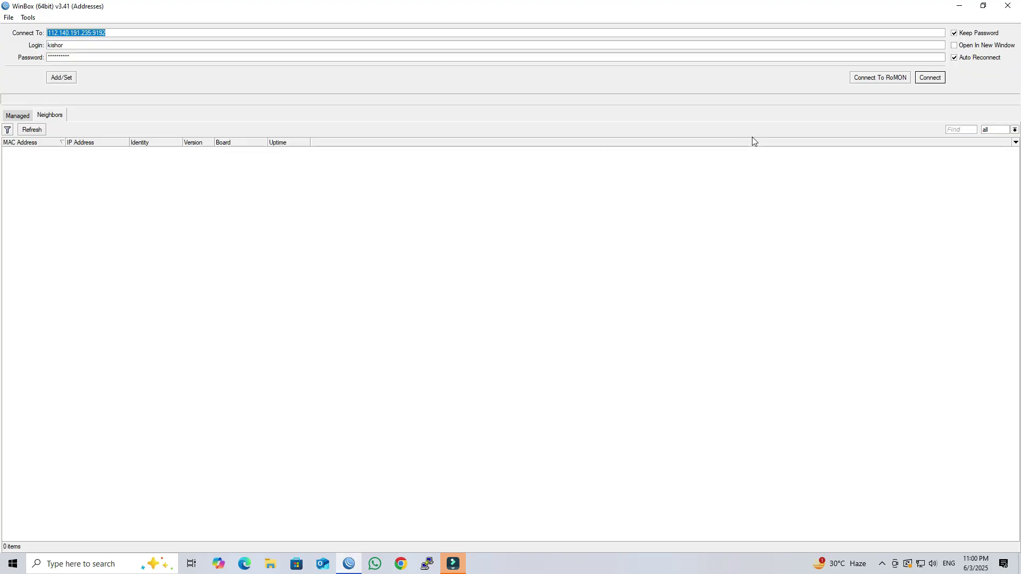
Connect to the router and open Email Settings from the Tools menu.
left_click(924, 79)
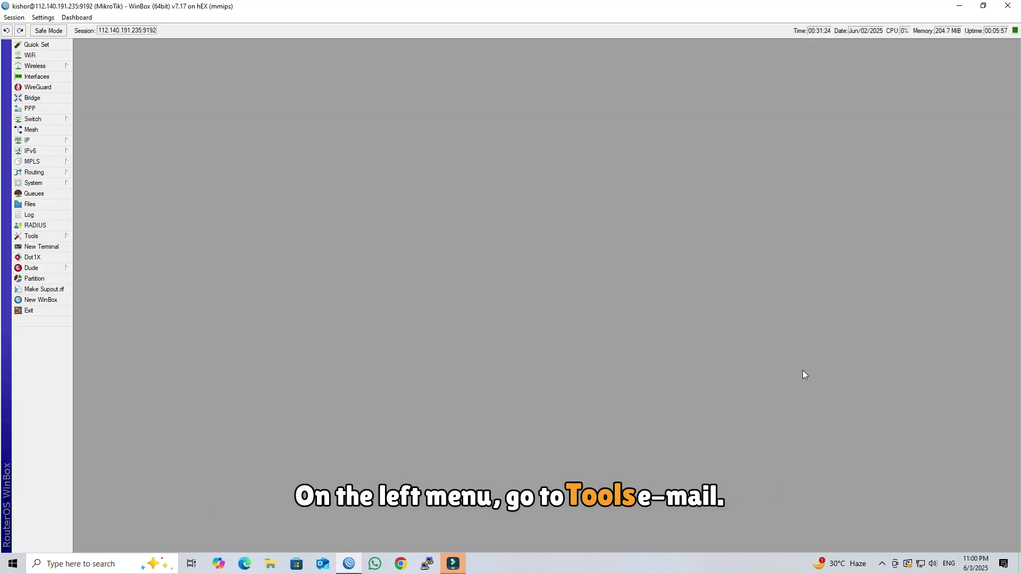
left_click(47, 237)
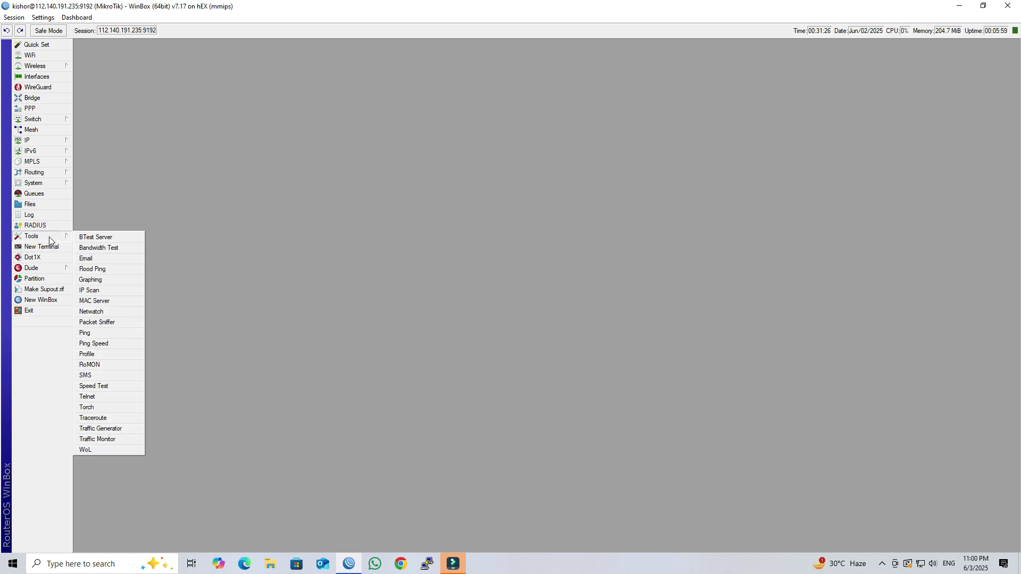
left_click(111, 259)
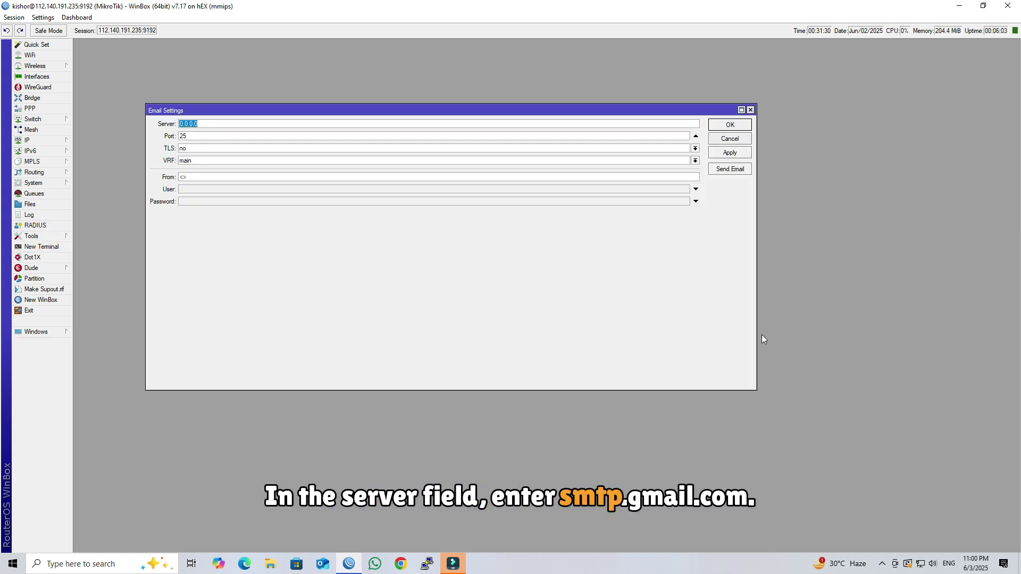
Set the Email Settings port to 587 and TLS to start tls, and fill in the From address.
left_click_drag(755, 387, 484, 348)
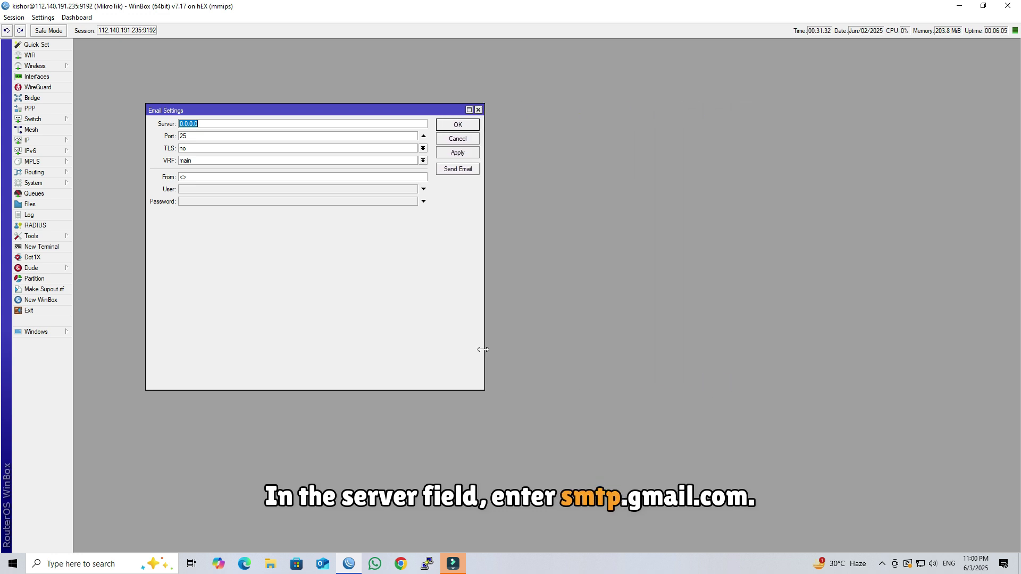
left_click_drag(236, 109, 345, 119)
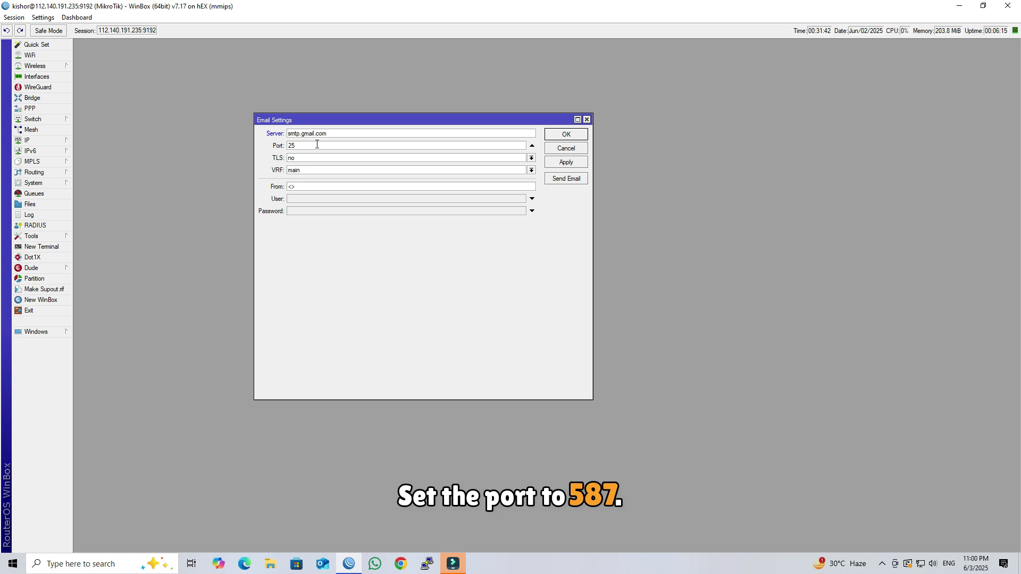
left_click_drag(321, 147, 277, 148)
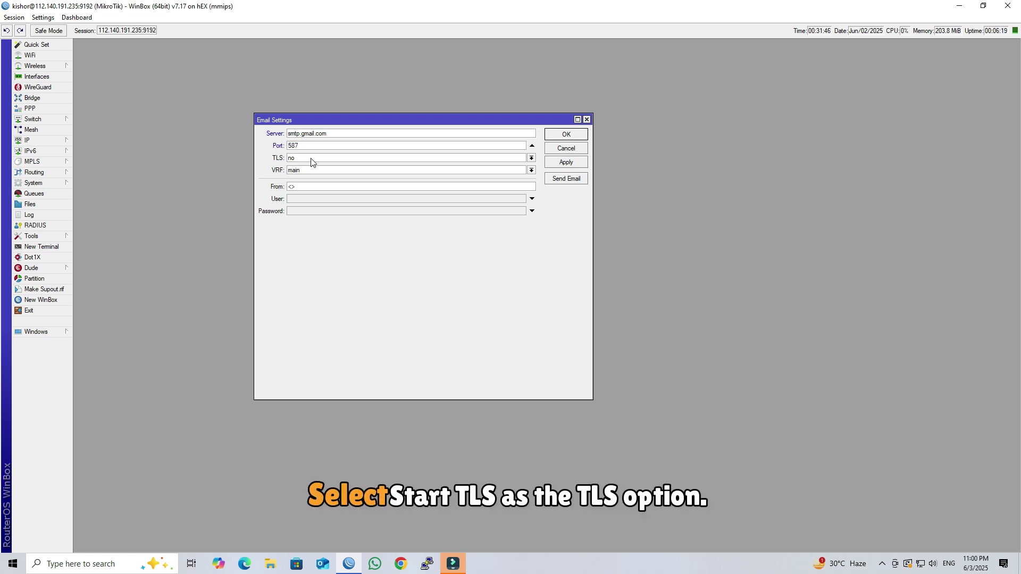
left_click(326, 158)
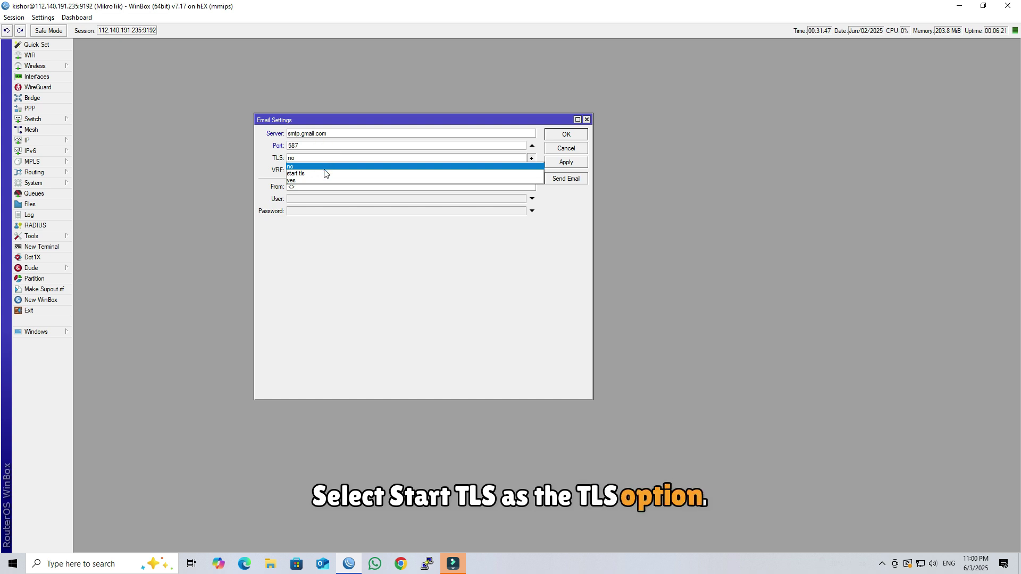
left_click(325, 171)
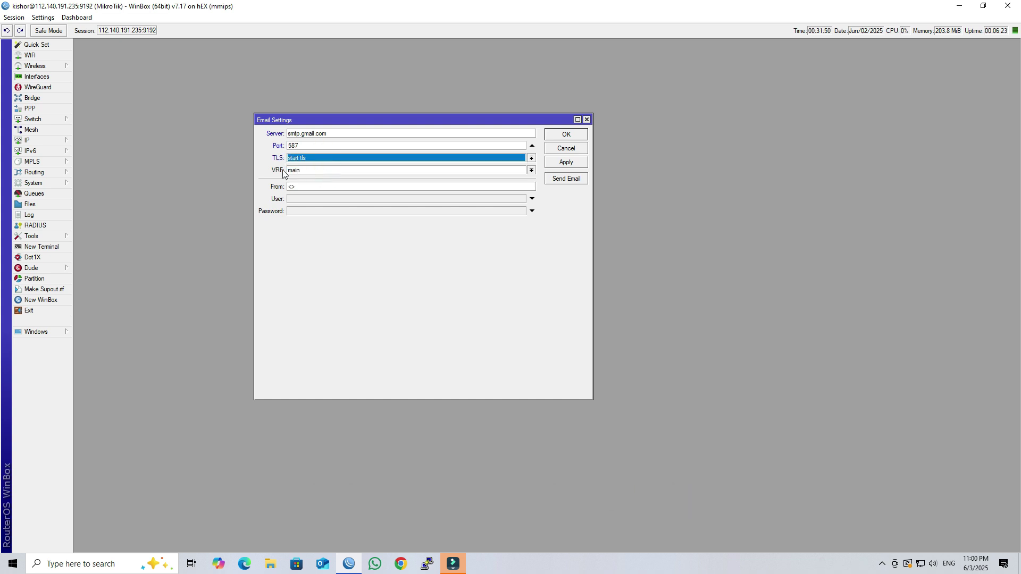
left_click(319, 170)
left_click(306, 186)
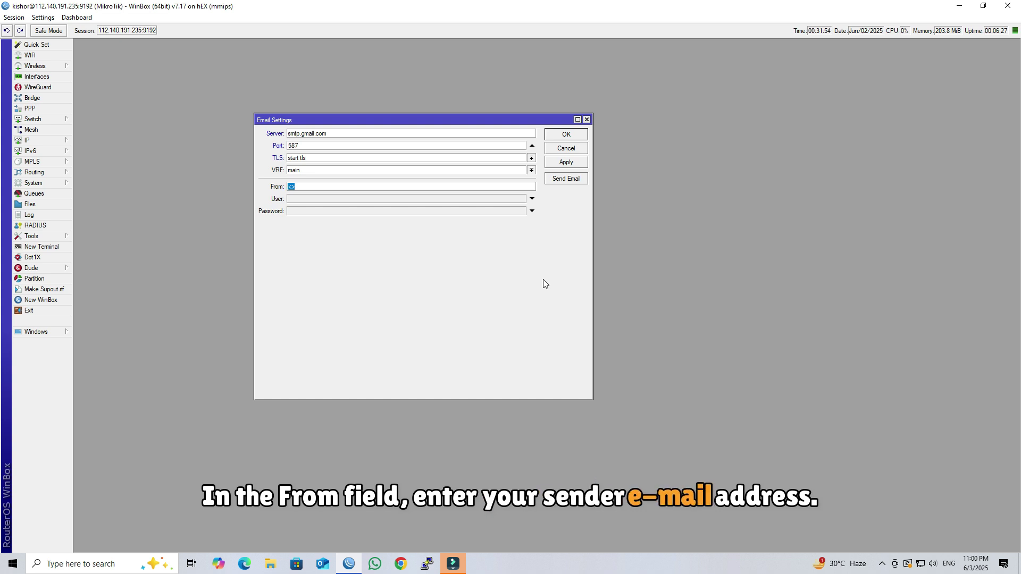
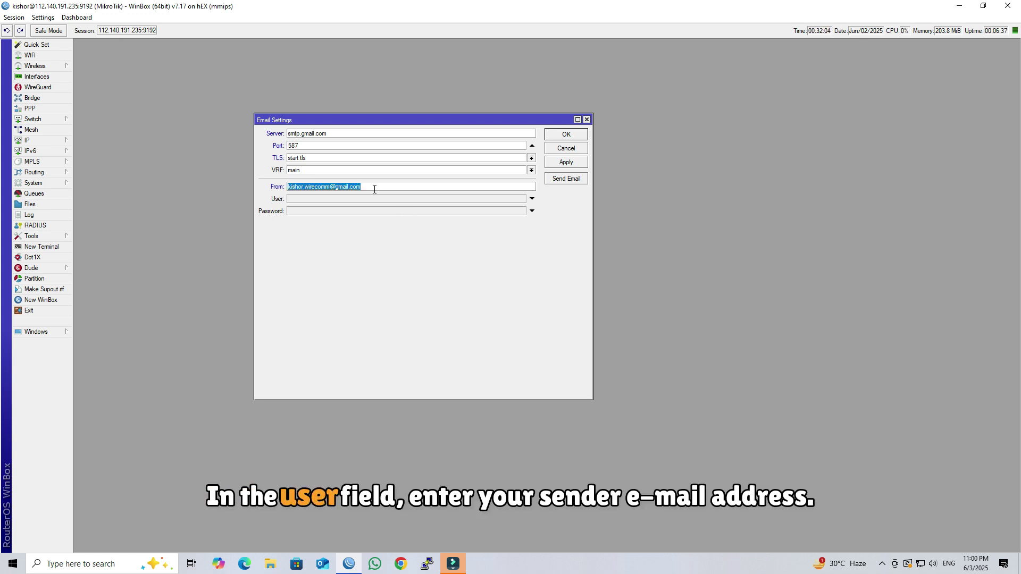
Enter the Gmail address as User and the app password from App Passwords, then apply and save.
left_click(359, 201)
key("ctrl+v")
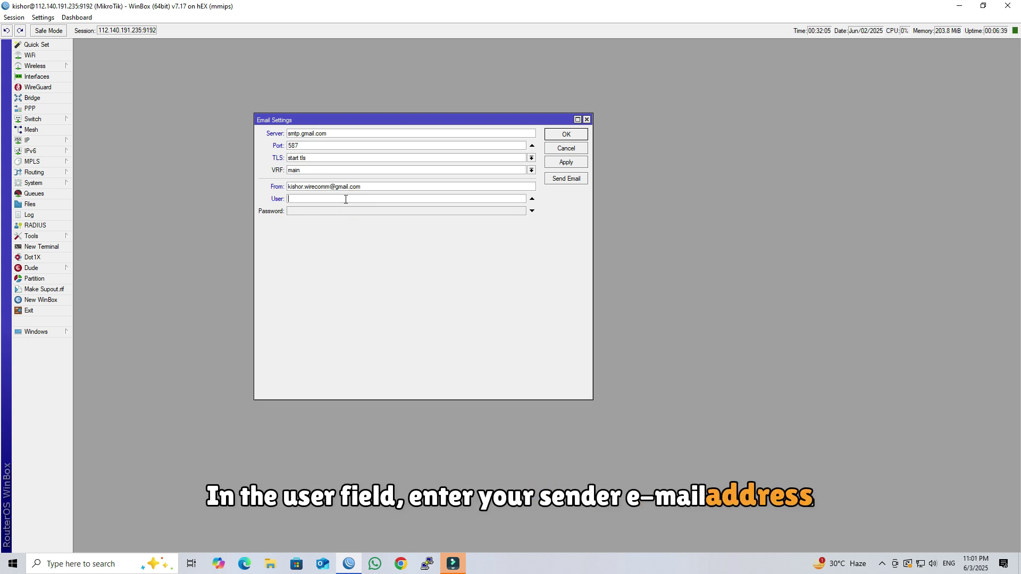
left_click(338, 210)
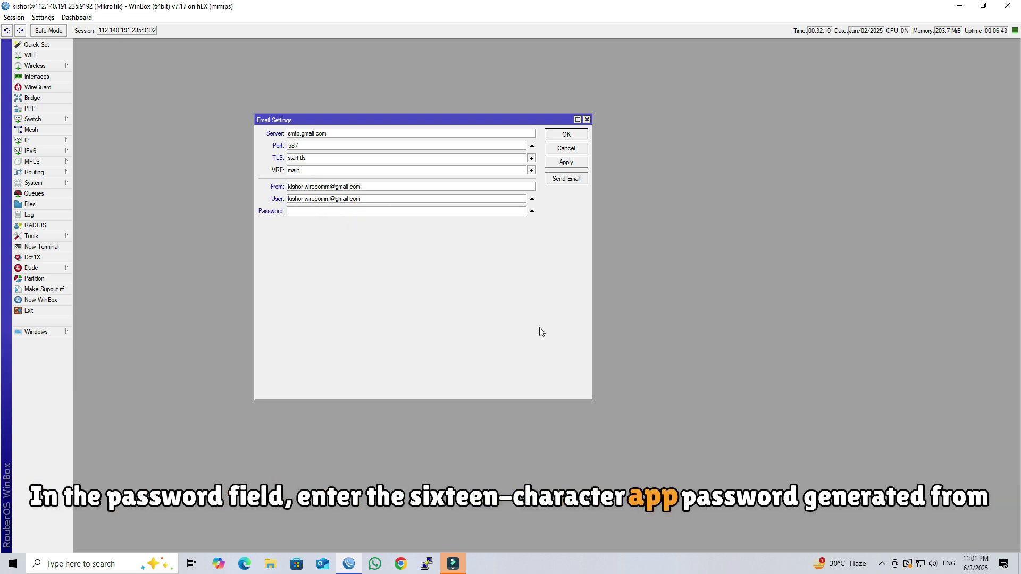
left_click(965, 7)
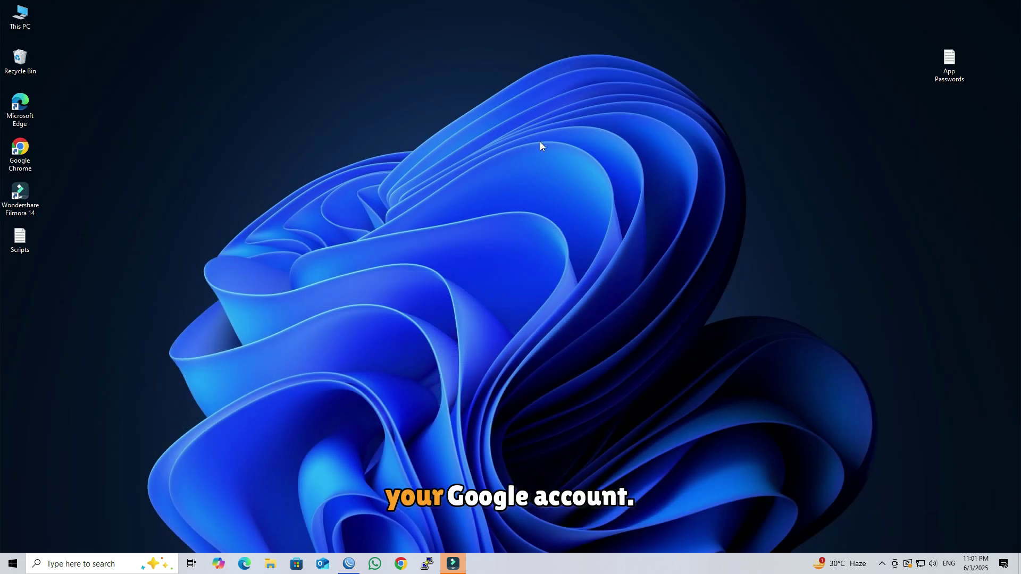
double_click(964, 80)
key("ctrl+a")
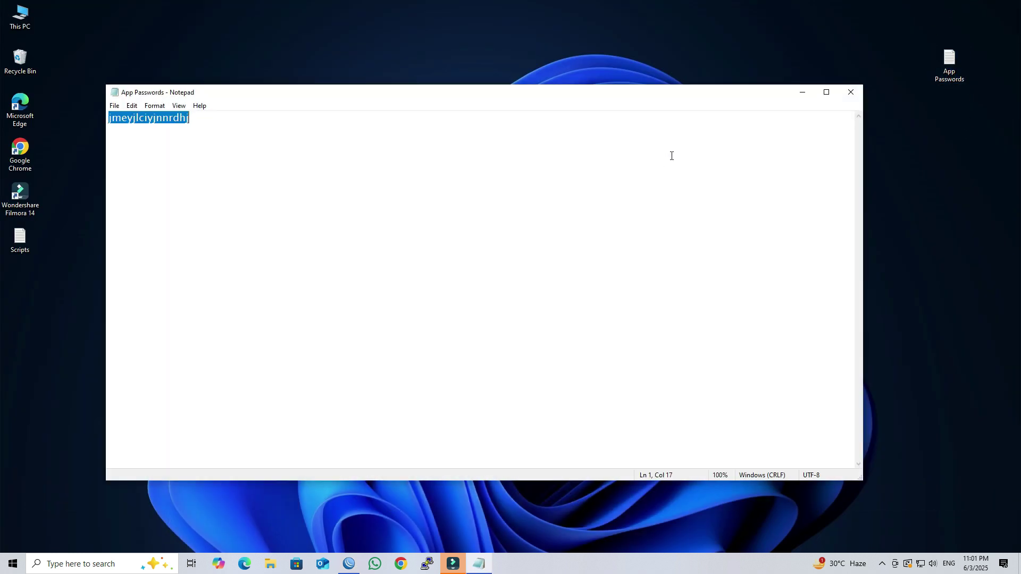
left_click(355, 561)
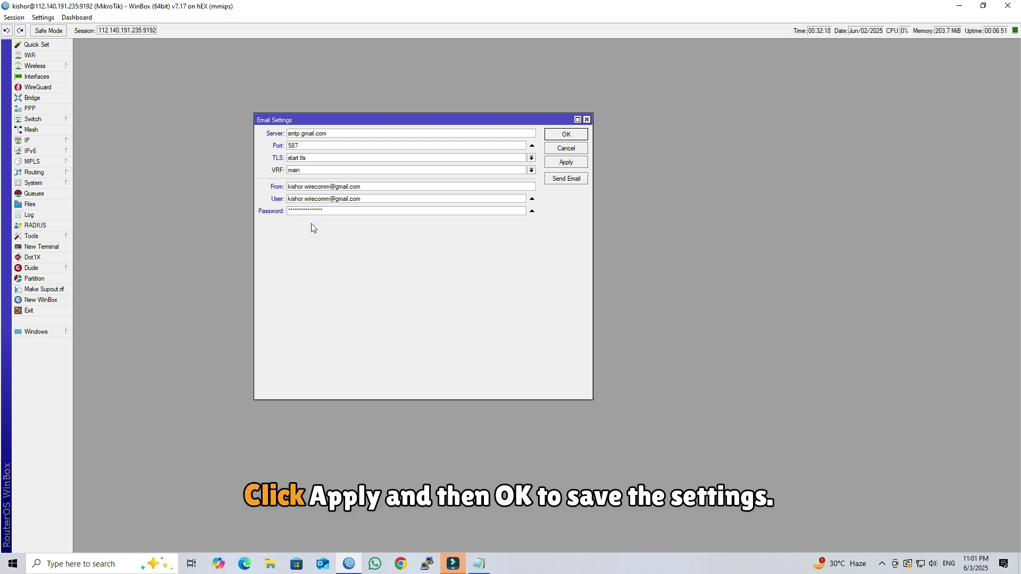
left_click(566, 164)
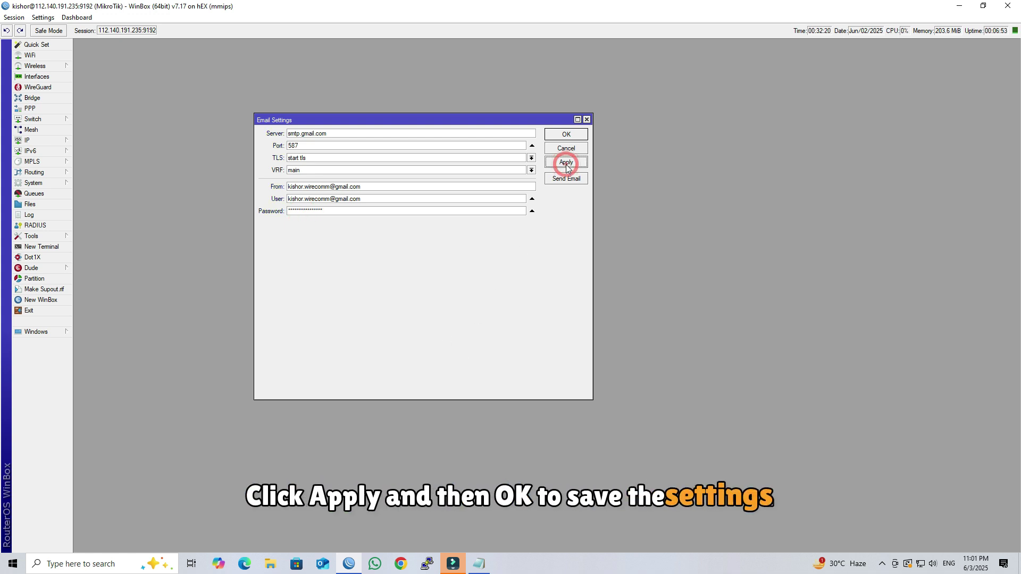
left_click(565, 137)
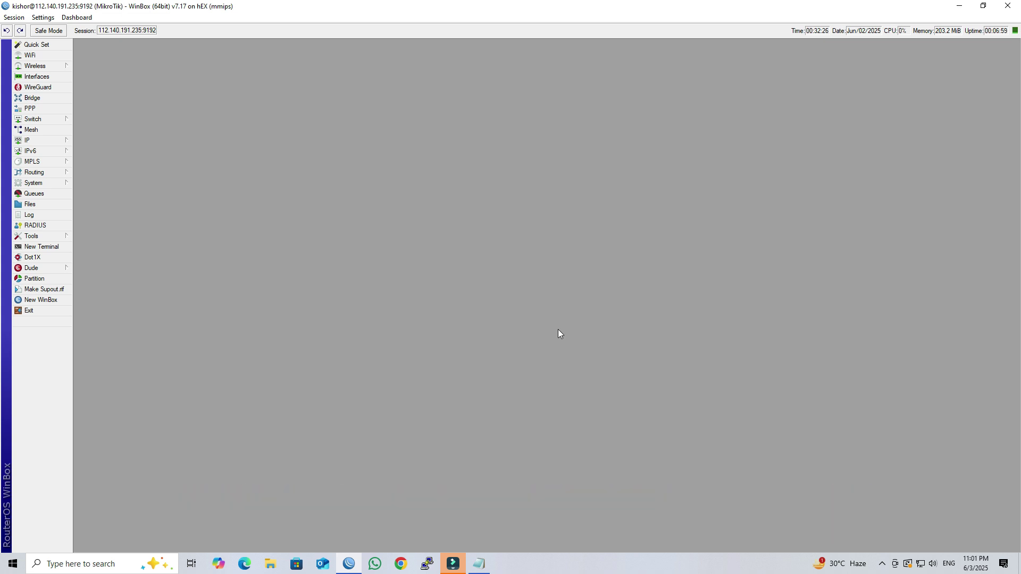
Open Netwatch and copy the CPE510 neighbour's IP 192.168.1.200 from IP > Neighbors.
left_click(56, 235)
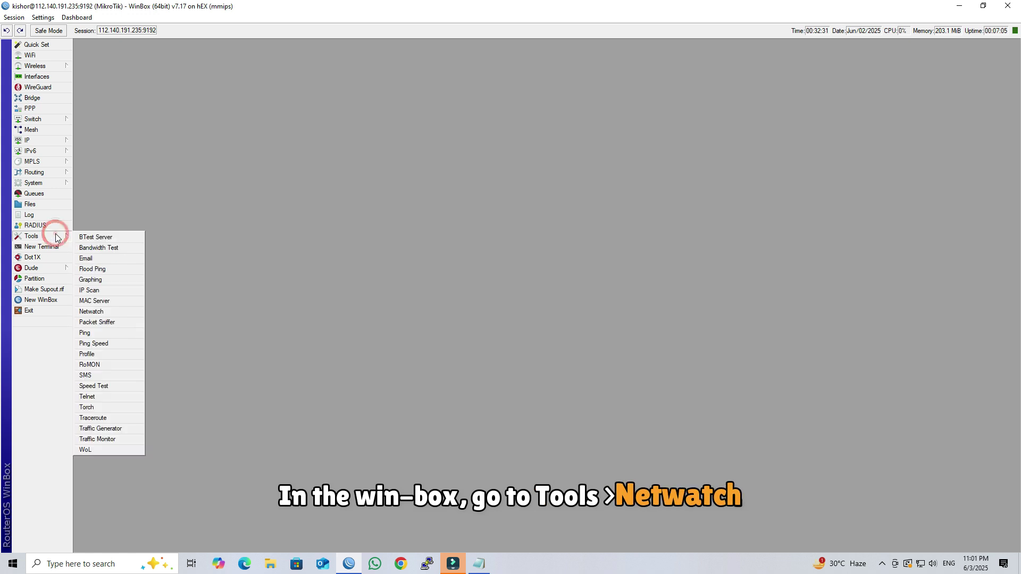
left_click(124, 311)
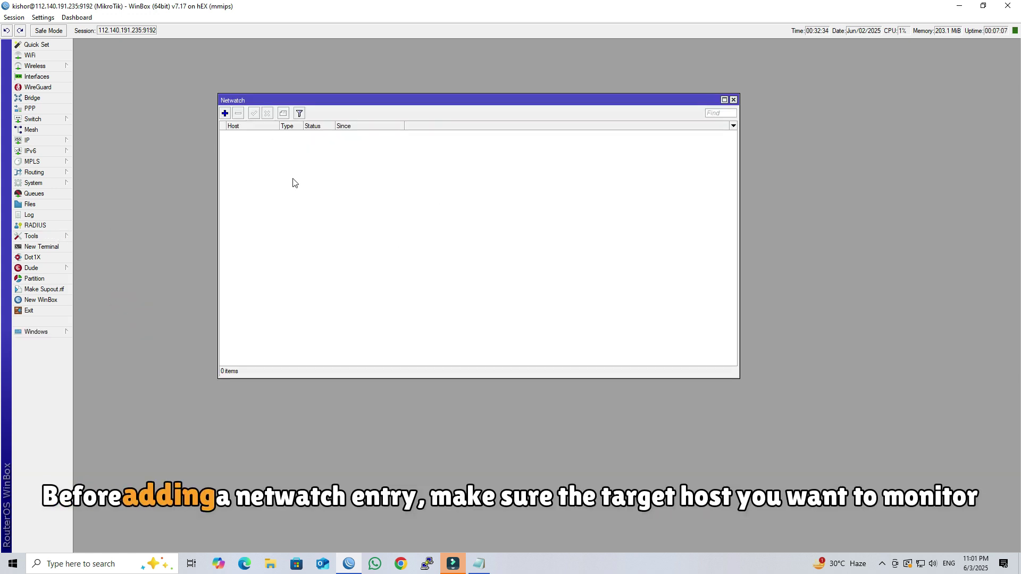
left_click(40, 141)
left_click(119, 281)
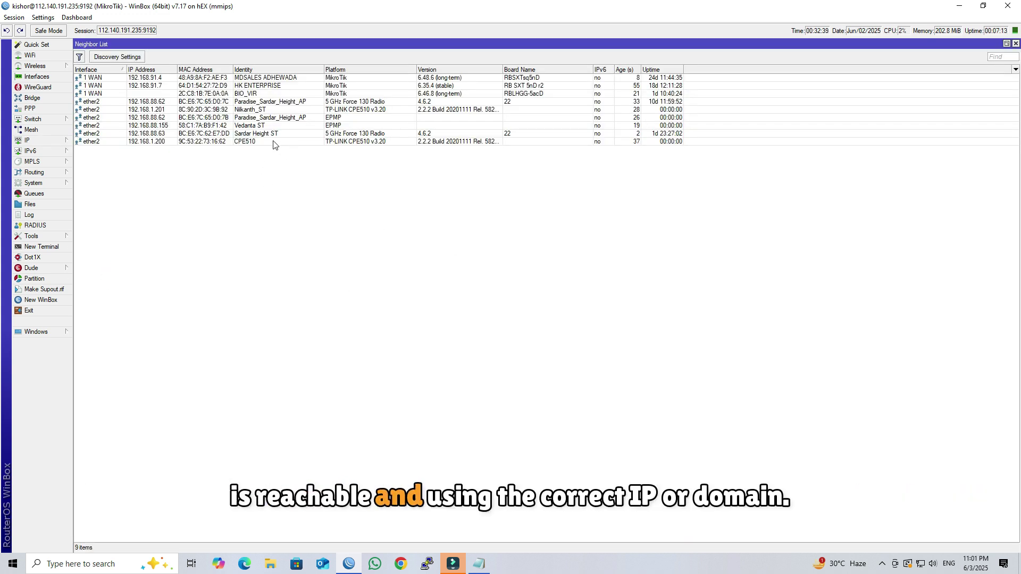
double_click(211, 143)
left_click(562, 206)
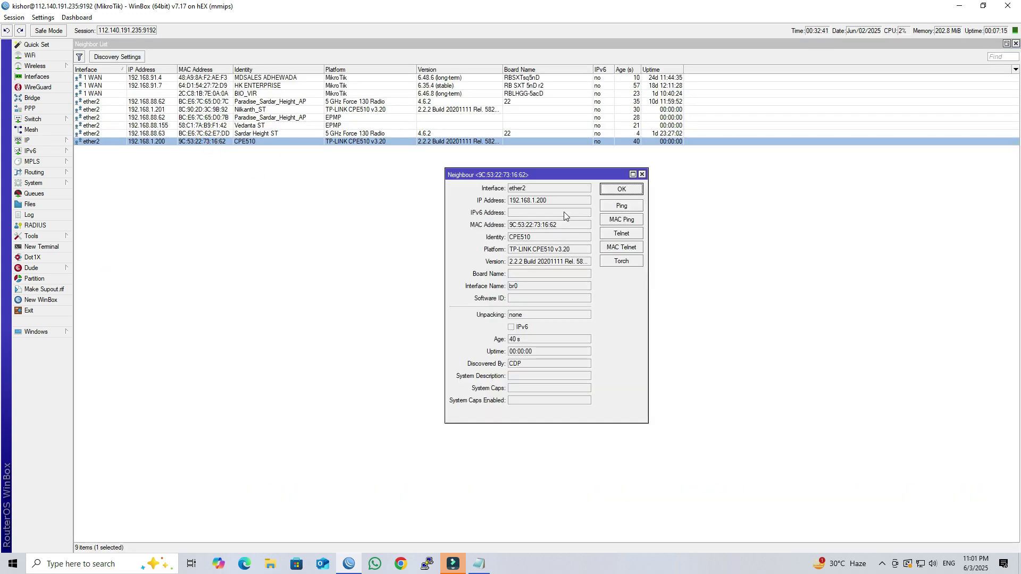
double_click(527, 201)
right_click(521, 202)
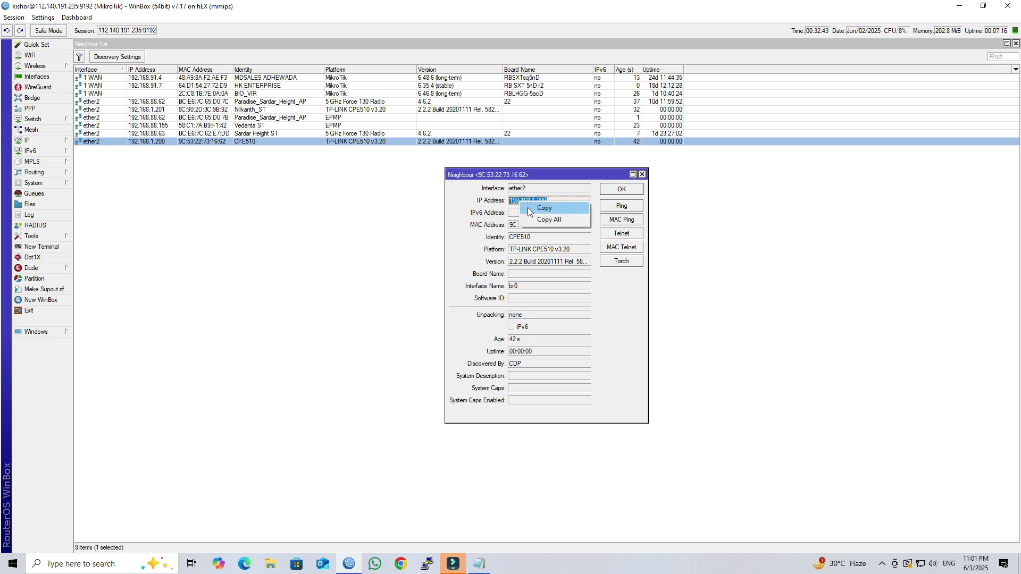
left_click(535, 213)
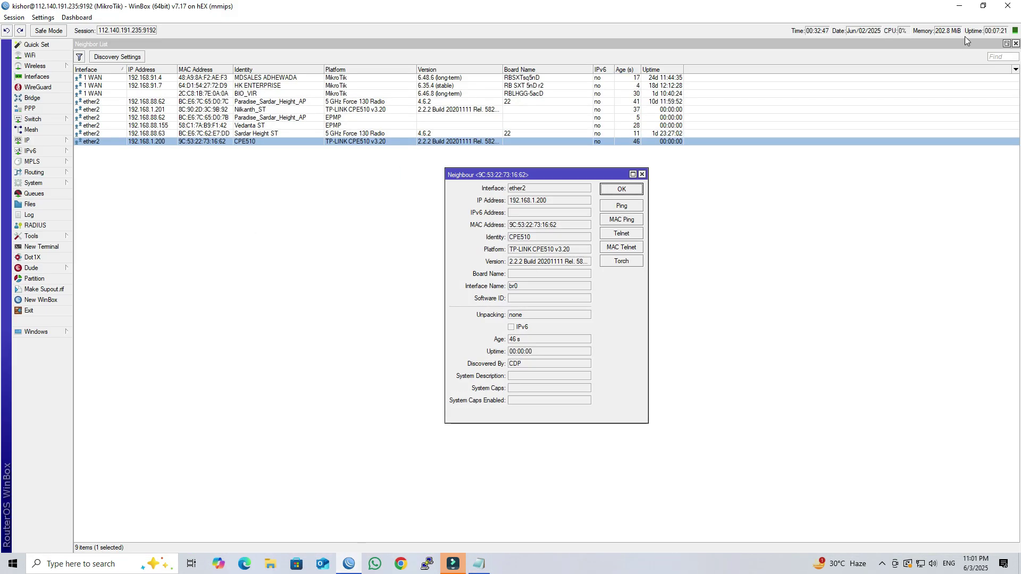
left_click(1016, 44)
left_click_drag(589, 179, 946, 167)
Add a new Netwatch host named RF LINK with host 192.168.1.200.
left_click(225, 113)
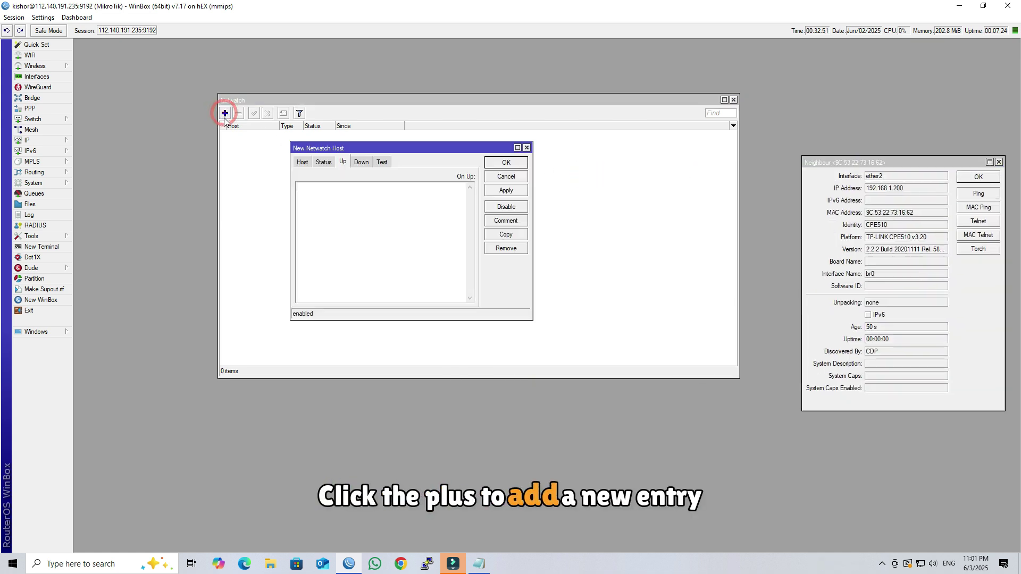
left_click(301, 163)
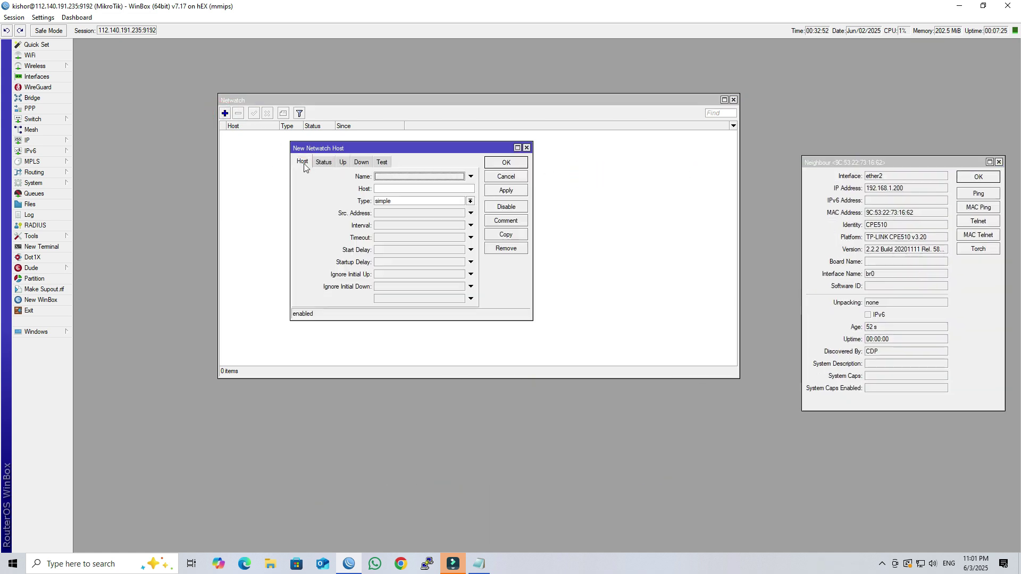
left_click(393, 177)
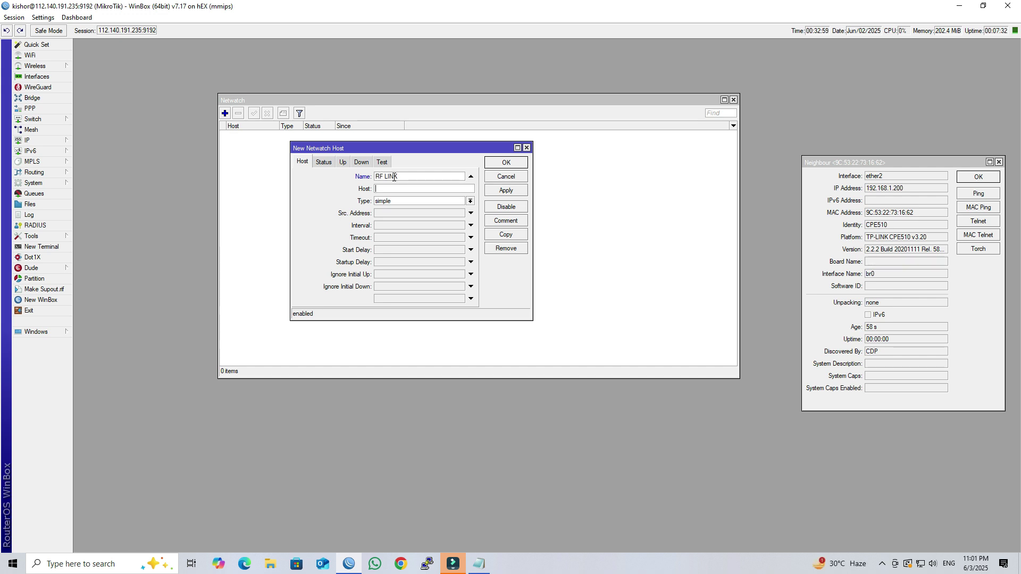
key("ctrl+v")
left_click_drag(439, 187, 375, 188)
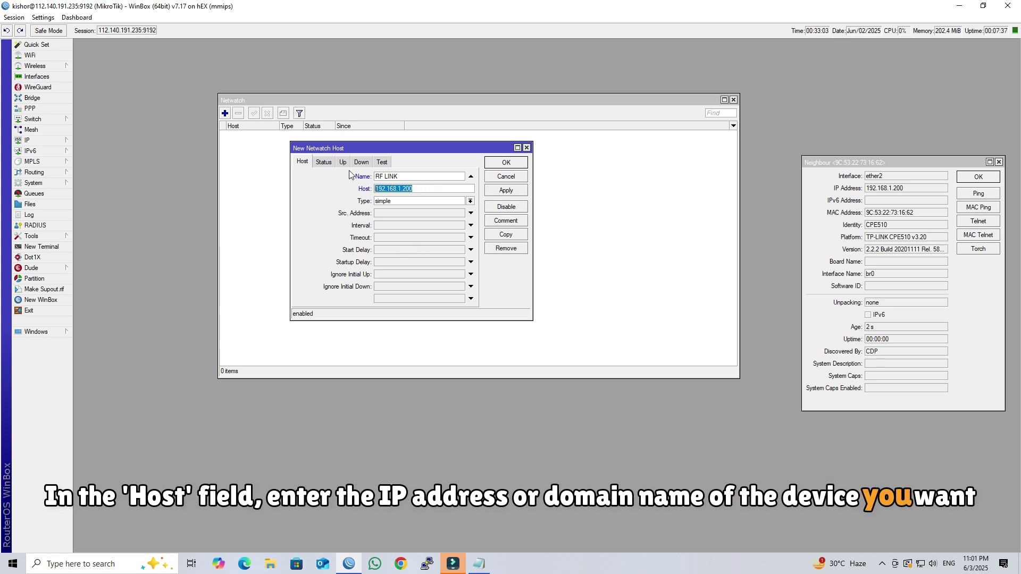
left_click_drag(360, 149, 314, 142)
left_click(295, 156)
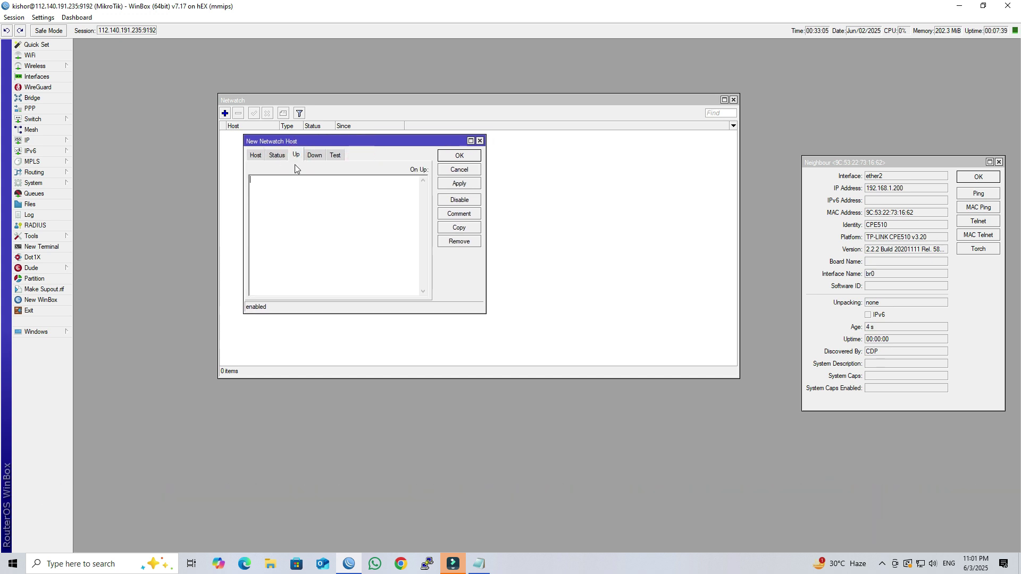
Open the Scripts file full-screen and set the Host Up recipient to the notification e-mail address.
left_click(488, 568)
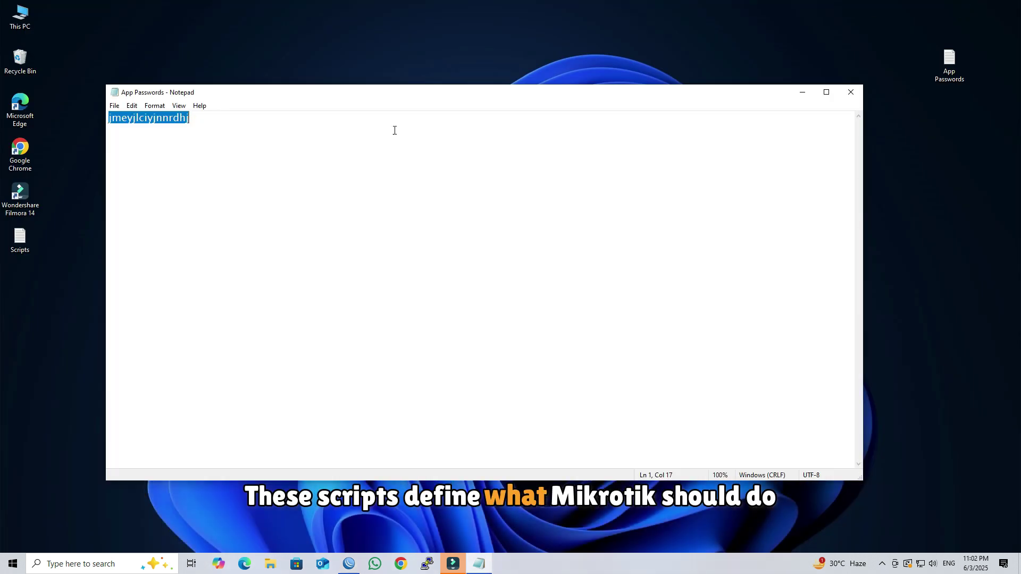
double_click(32, 233)
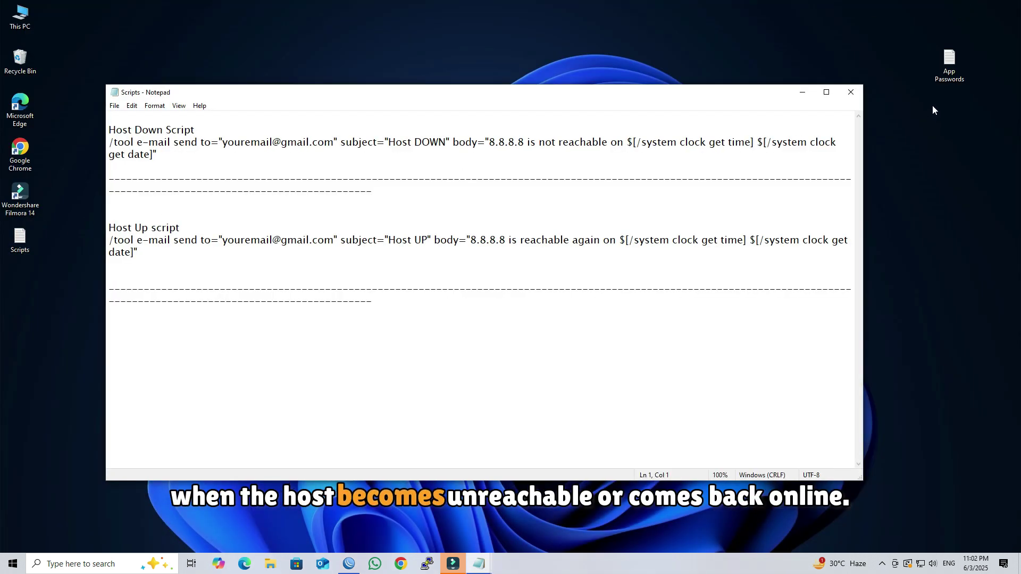
left_click(826, 92)
left_click_drag(2, 112, 225, 131)
left_click(127, 153)
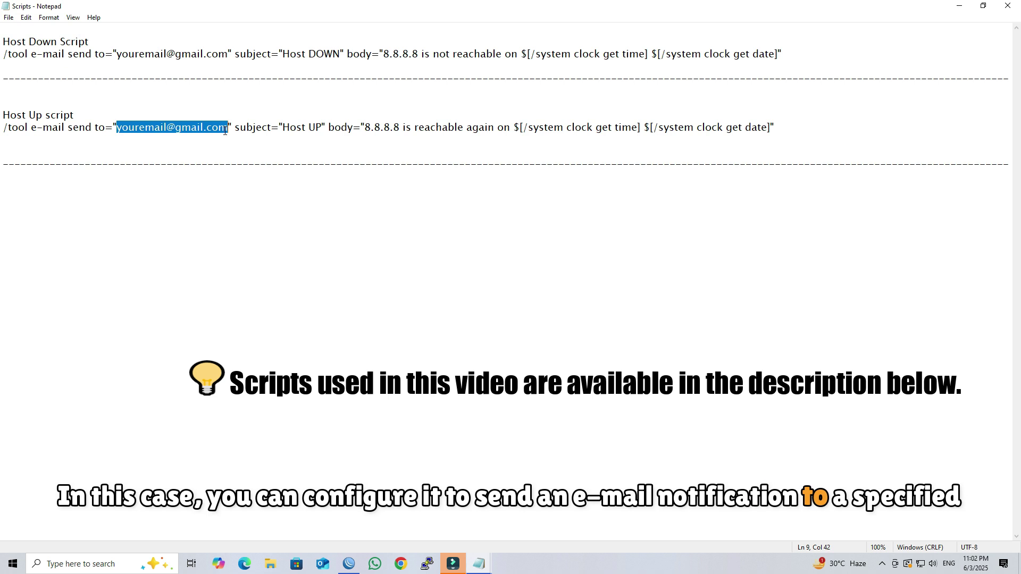
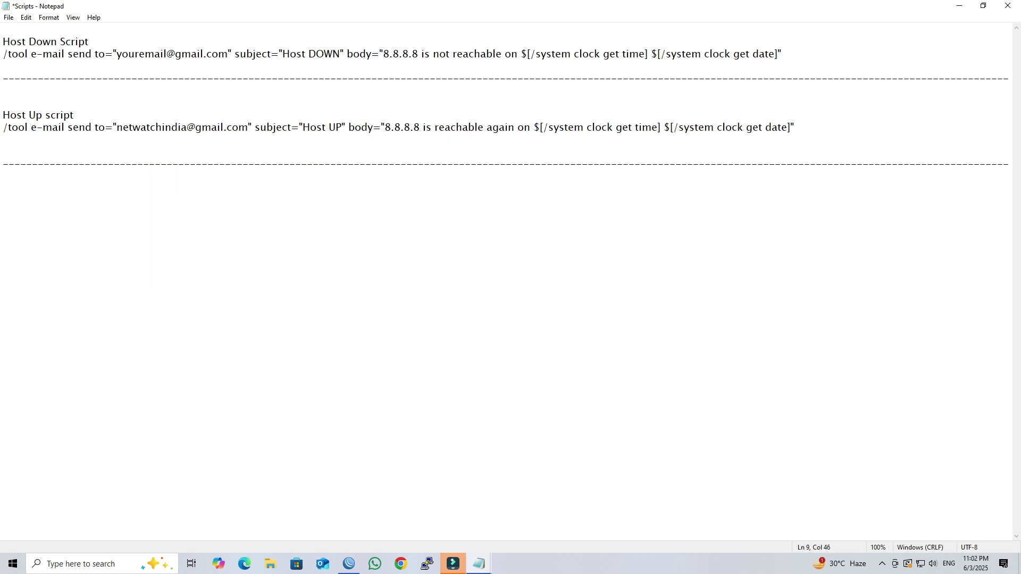
left_click_drag(164, 125, 246, 122)
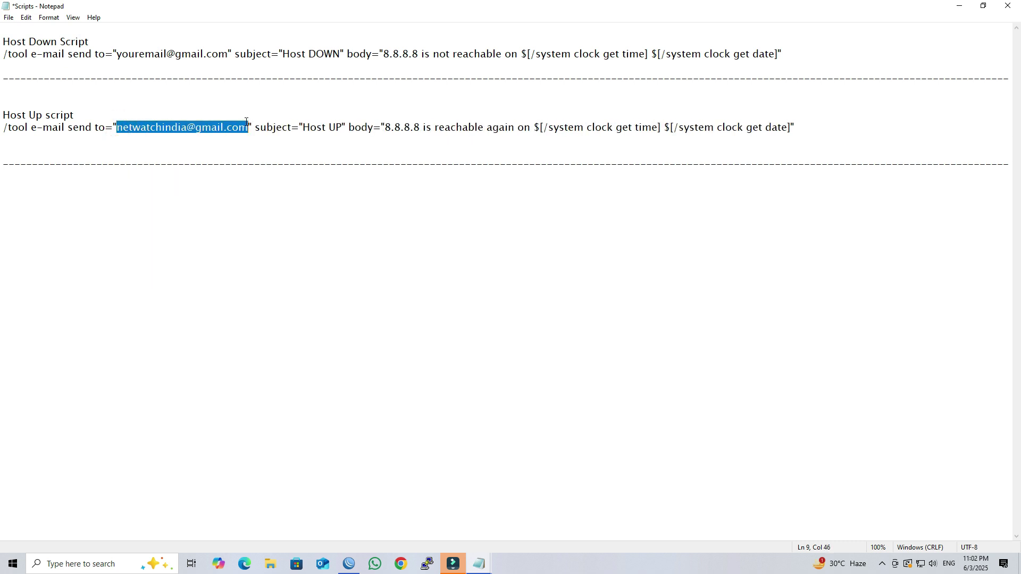
Put the new recipient in the Host Down line and replace 8.8.8.8 with 192.168.1.200 in both scripts.
left_click_drag(117, 53, 218, 49)
key("ctrl+v")
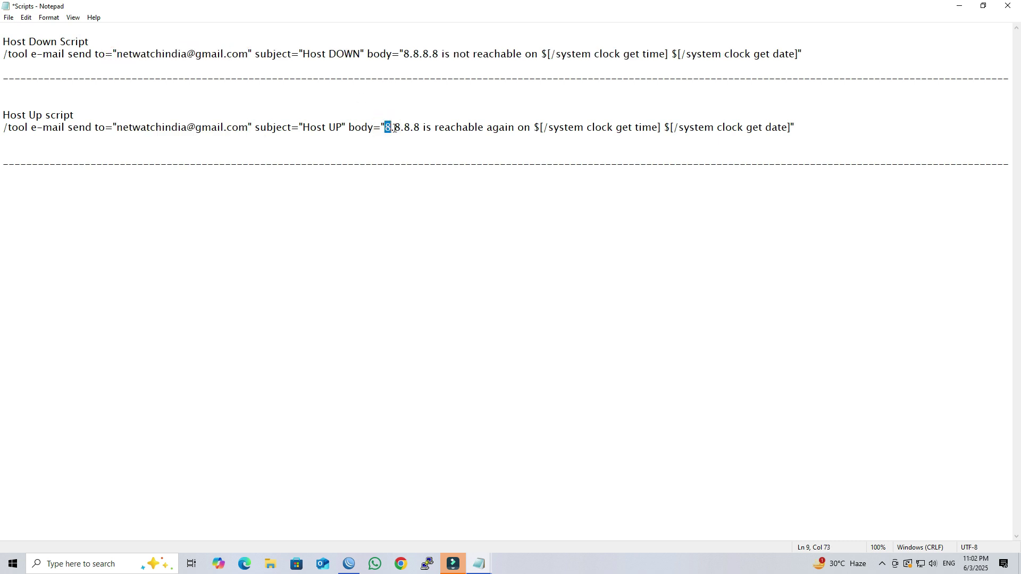
type("192.168.1.2")
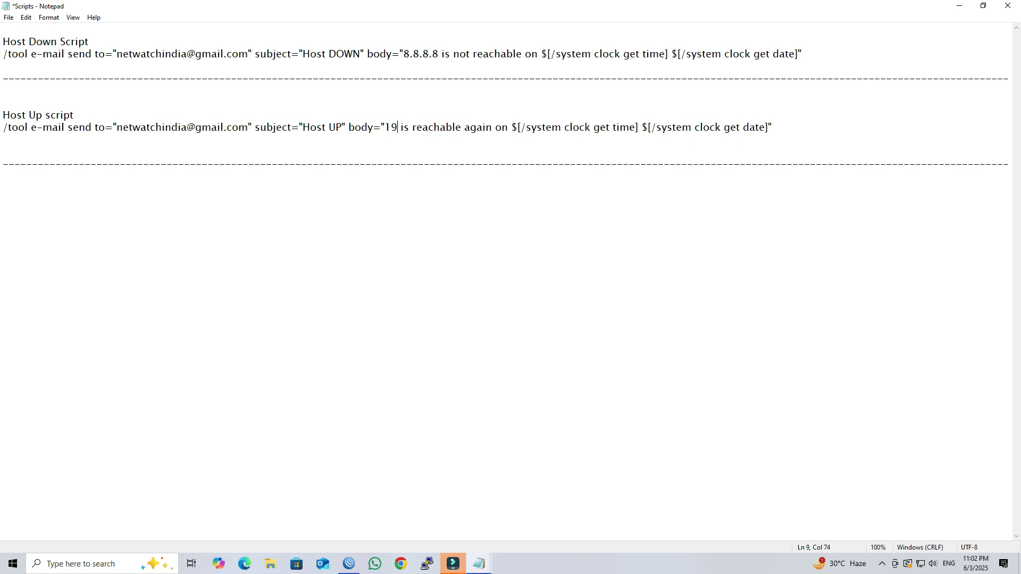
type("00")
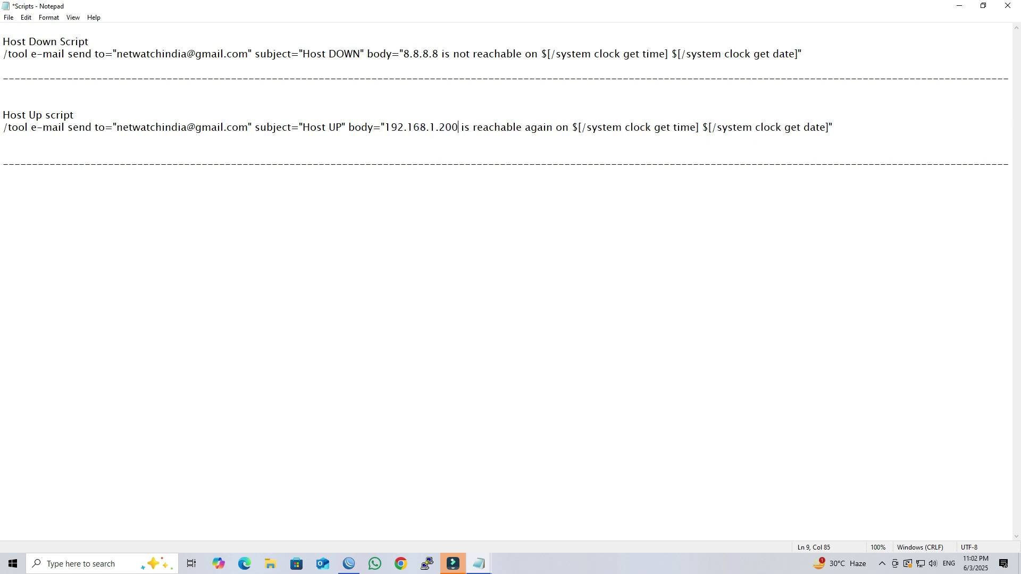
left_click_drag(404, 53, 447, 53)
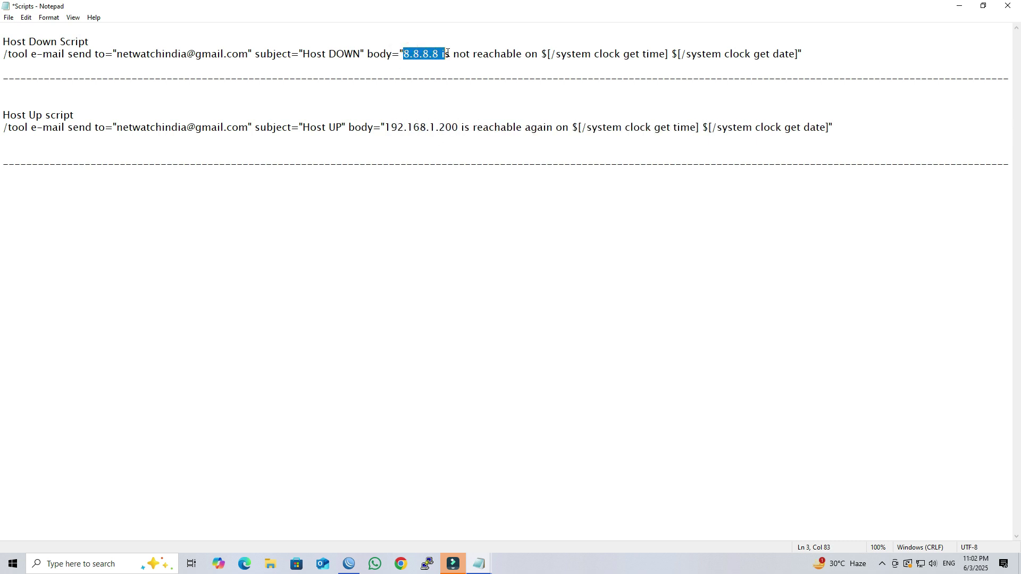
type("192.168.1")
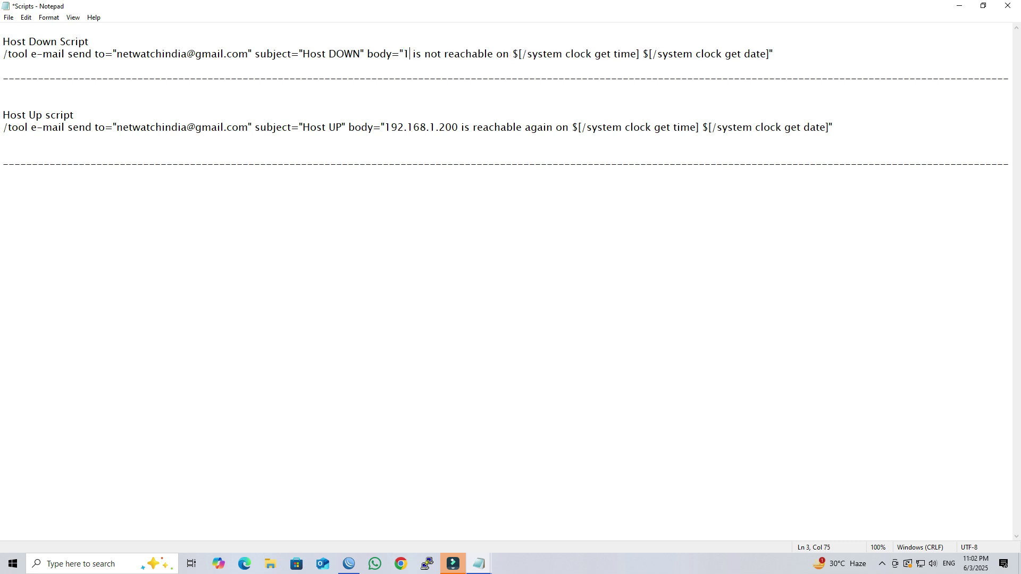
type(".200")
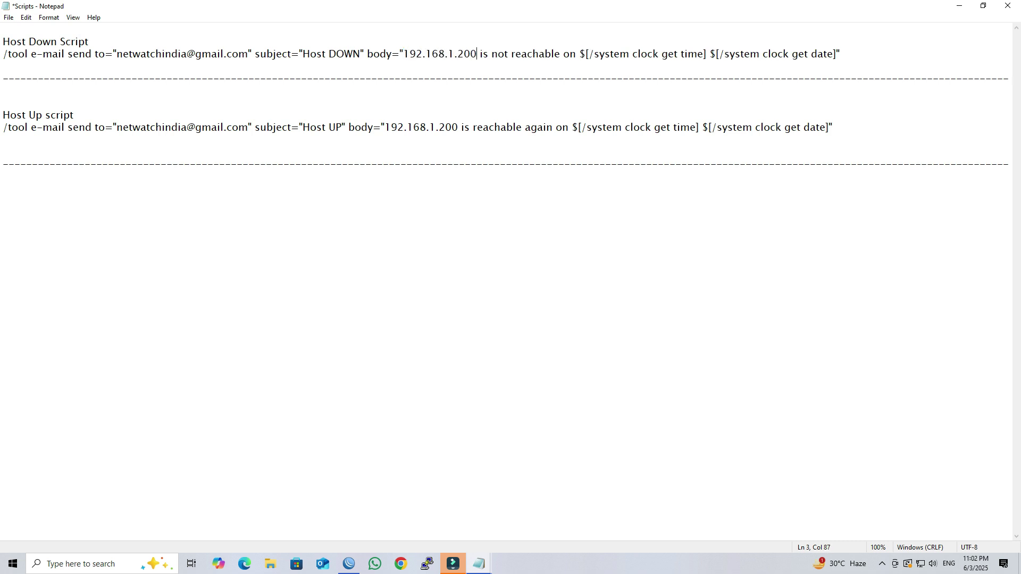
left_click_drag(2, 127, 844, 127)
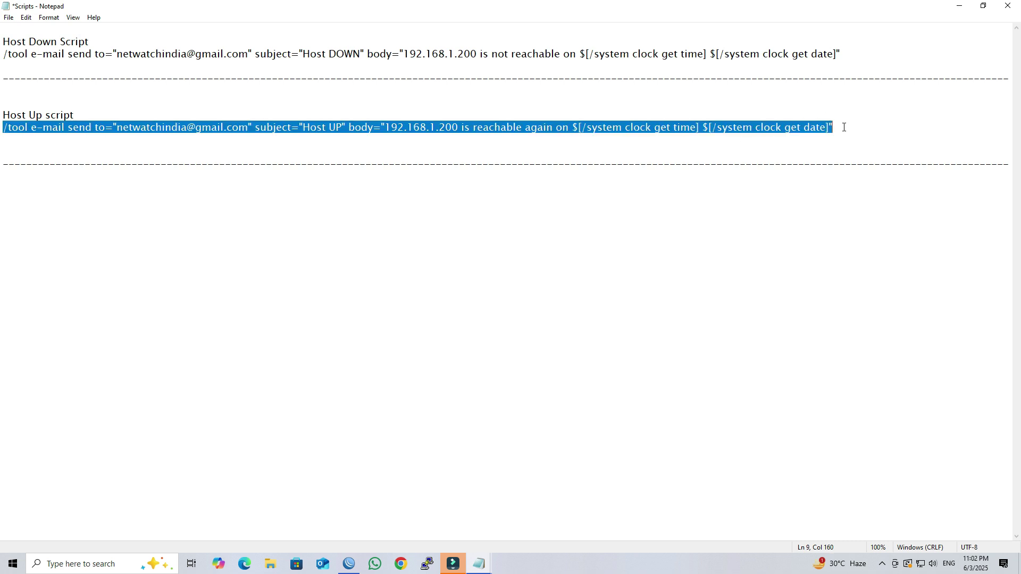
Paste the Host Up e-mail script into the RF LINK entry's On Up field.
left_click(348, 563)
key("ctrl+v")
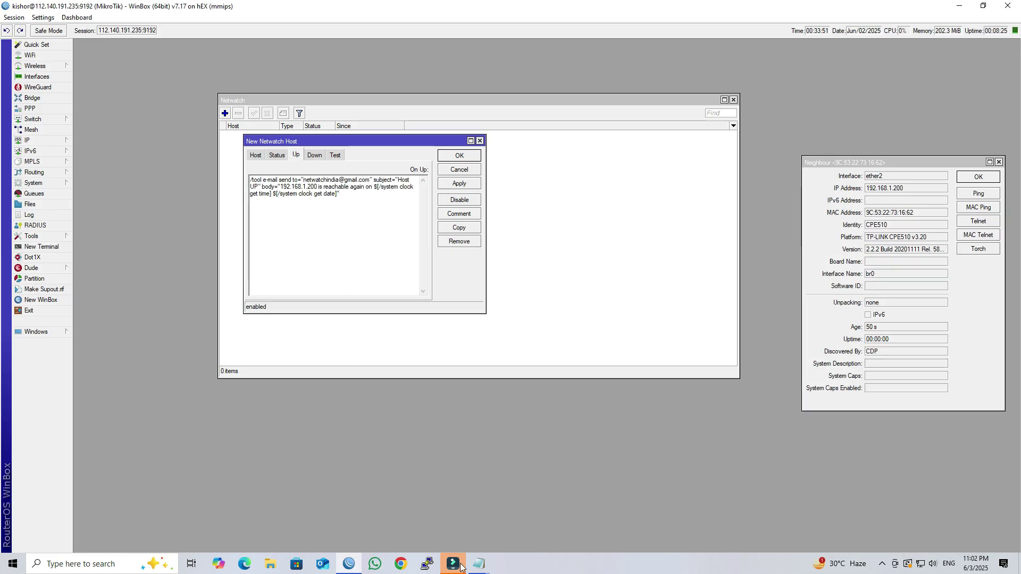
mouse_move(478, 564)
Copy the Host DOWN line into On Down and close the neighbour details window.
left_click(529, 523)
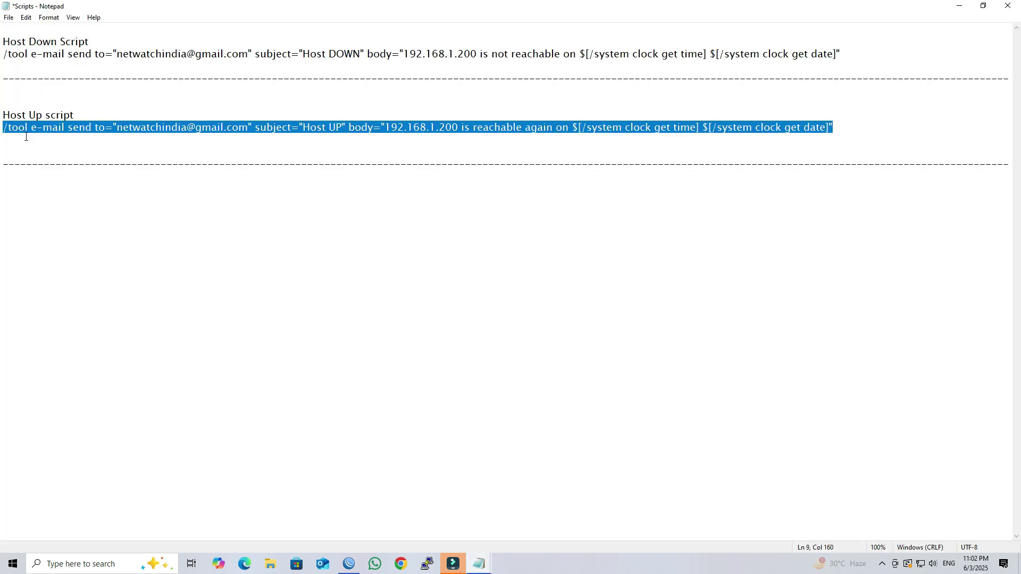
left_click(293, 41)
left_click_drag(2, 53, 834, 53)
key("ctrl+c")
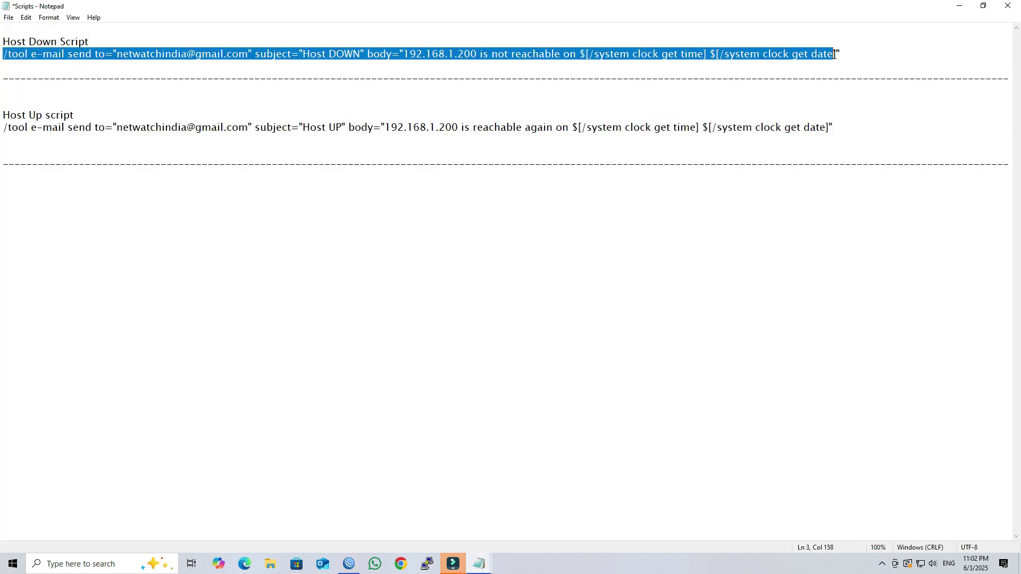
left_click(355, 559)
left_click(315, 155)
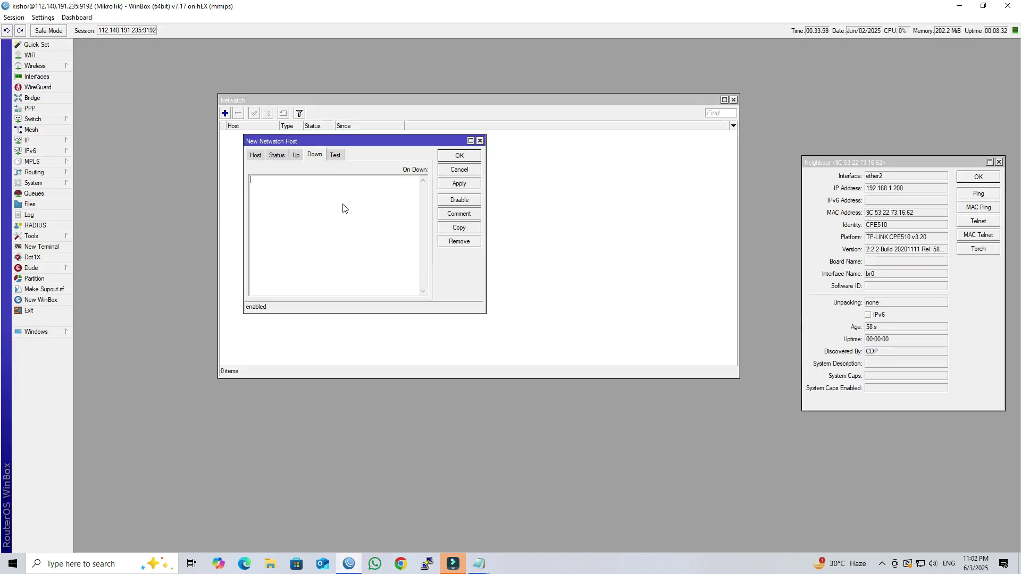
left_click(343, 208)
key("ctrl+v")
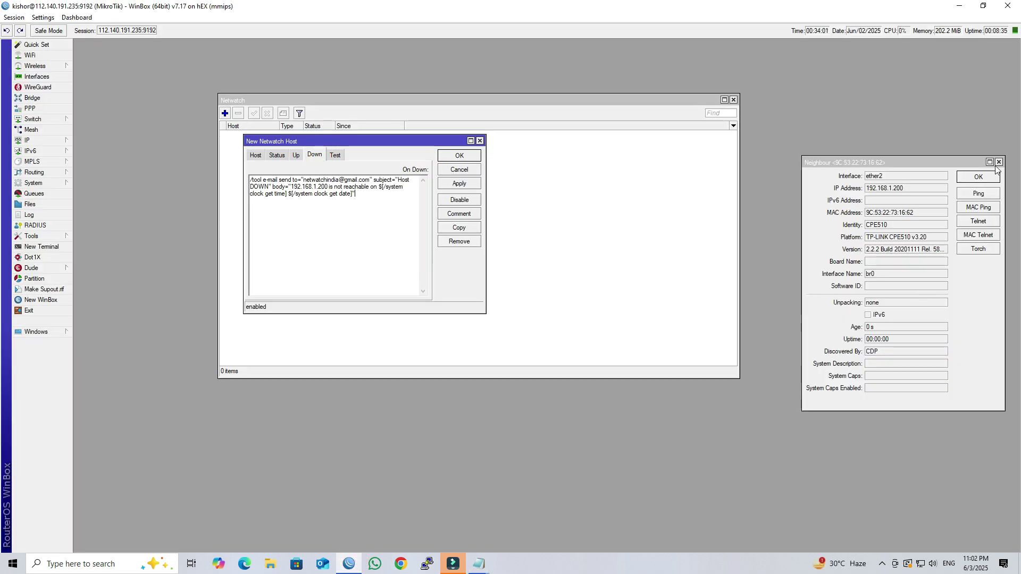
left_click(998, 162)
left_click_drag(424, 141, 311, 93)
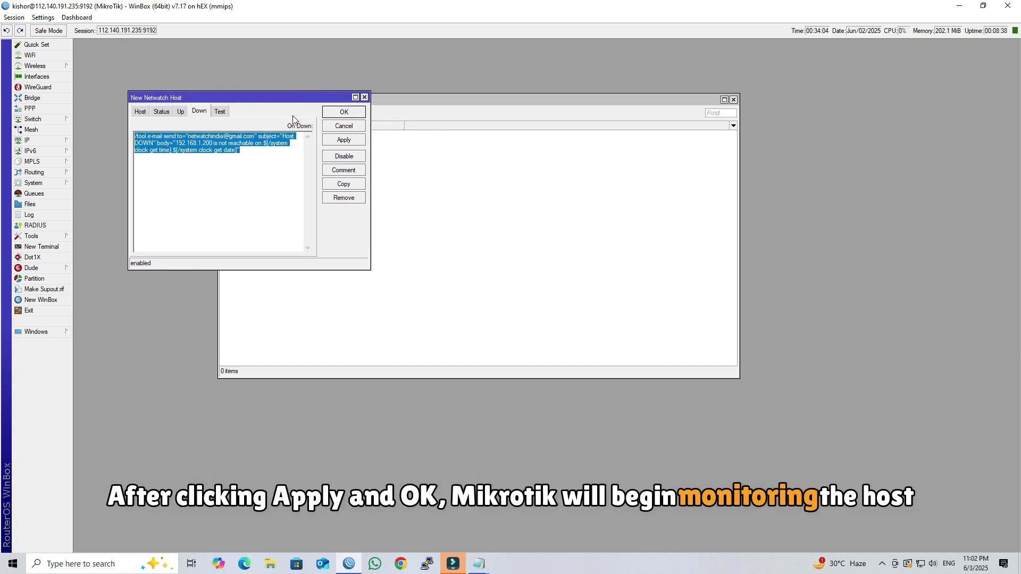
Save the RF LINK entry, select its 192.168.1.200 row, and find the Host UP sent log entry.
left_click(344, 112)
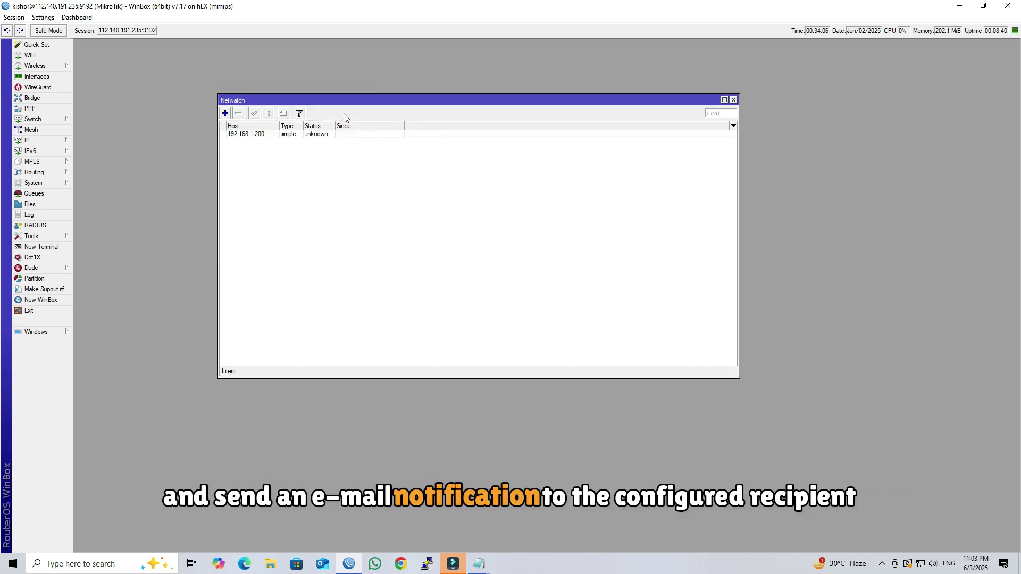
left_click(285, 134)
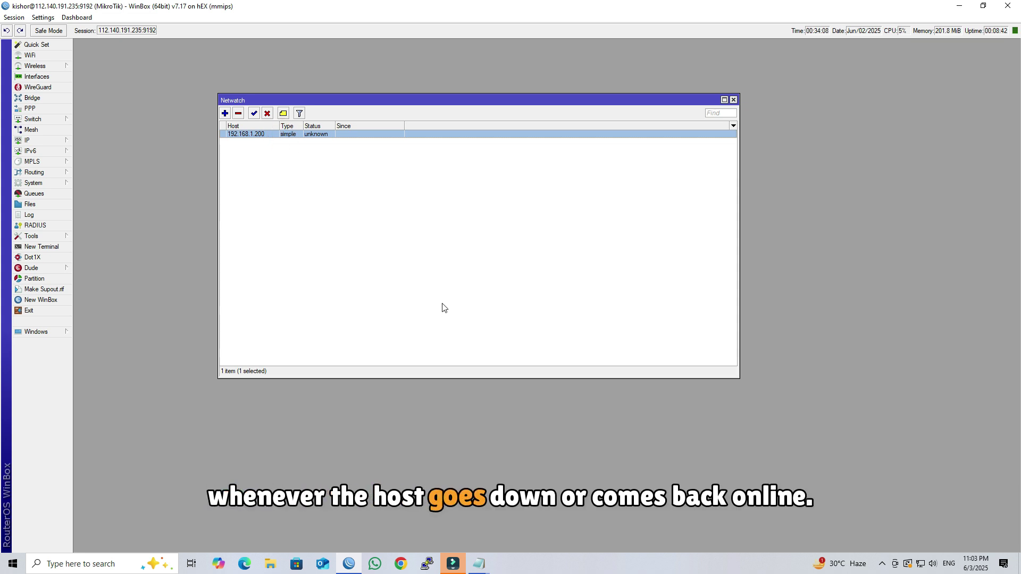
left_click(318, 138)
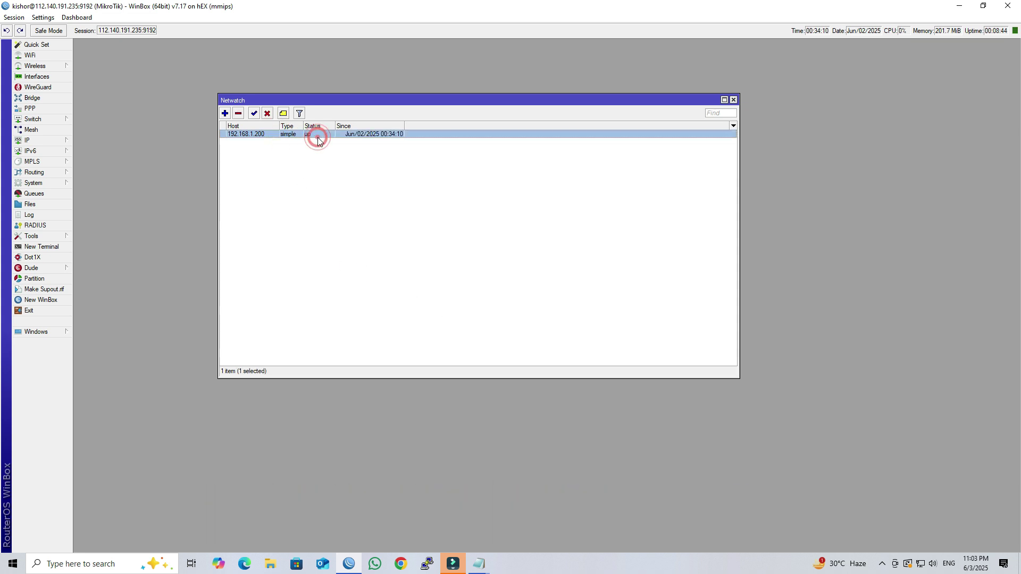
left_click(52, 215)
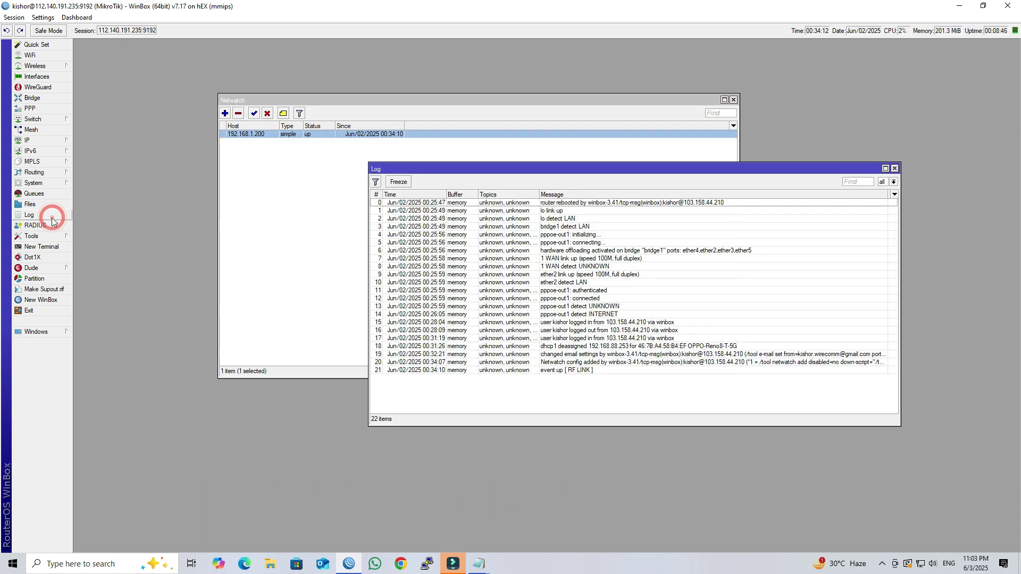
left_click(606, 378)
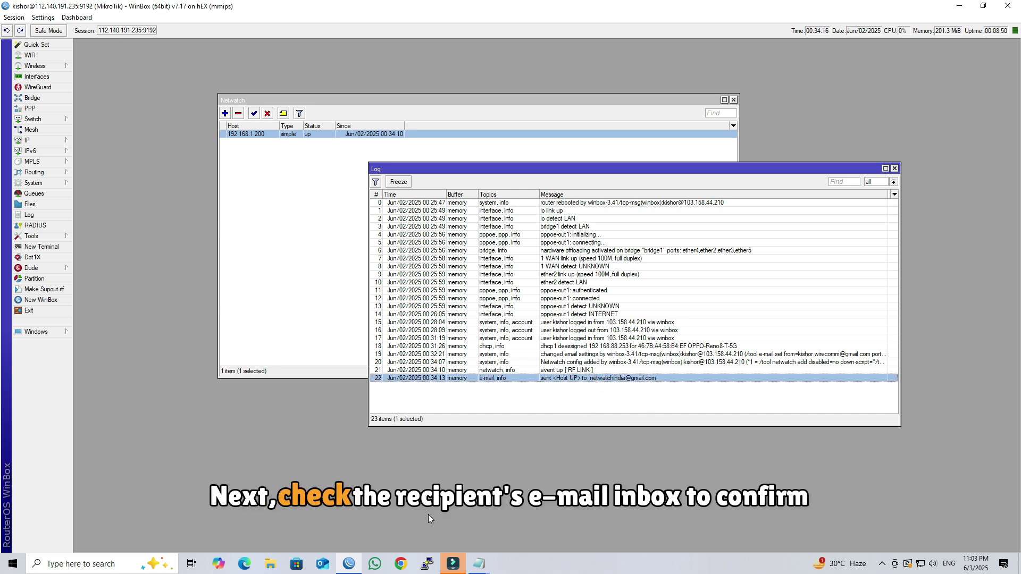
left_click(400, 565)
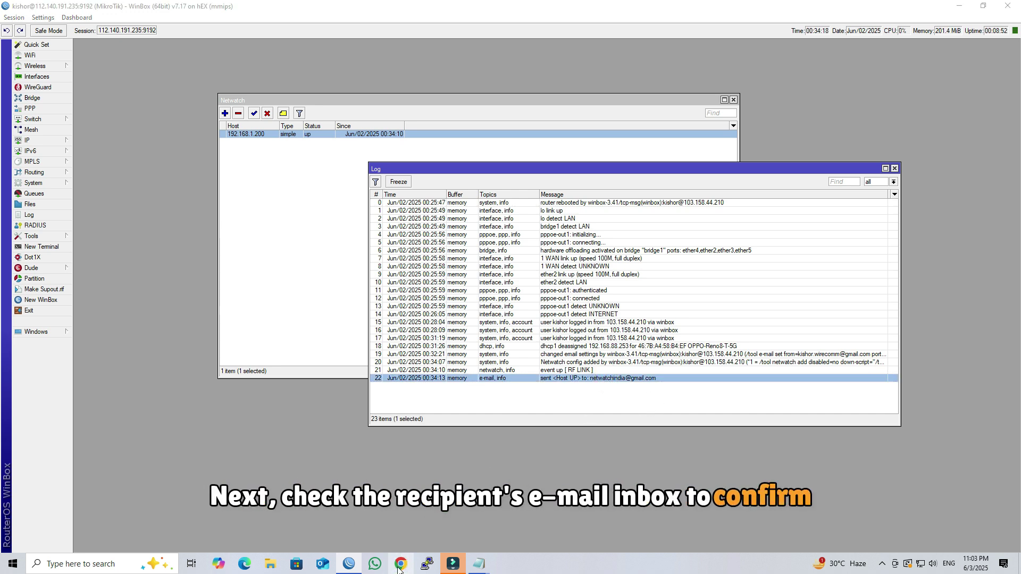
Read the Host UP alert for 192.168.1.200 in Gmail, then return to the inbox and WinBox.
left_click(457, 10)
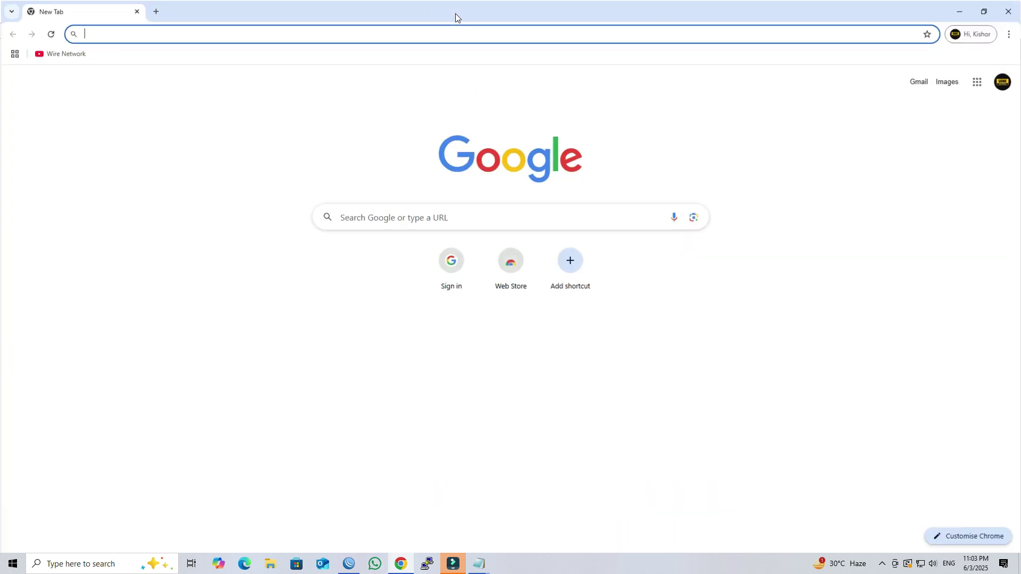
left_click(917, 81)
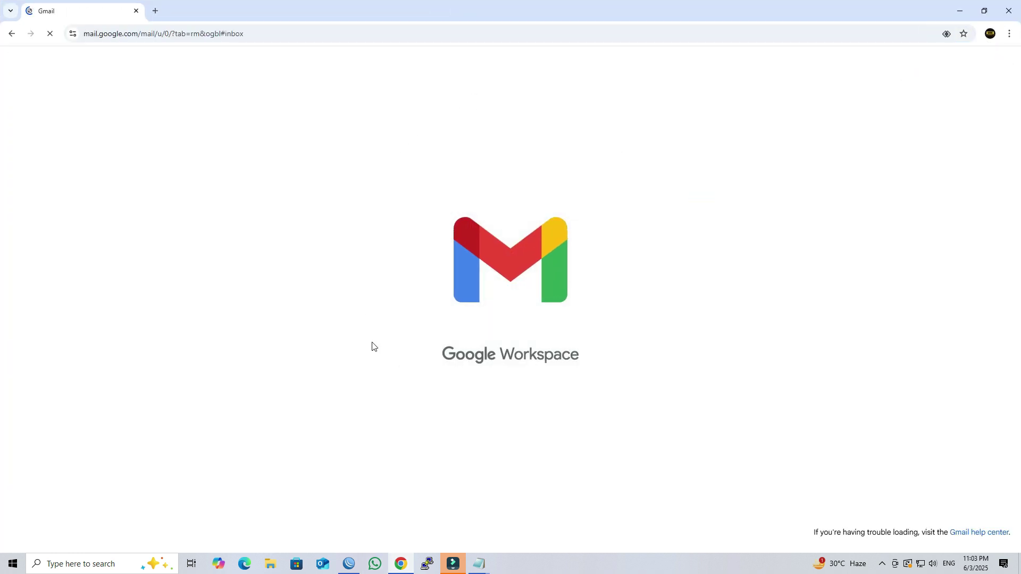
left_click(339, 153)
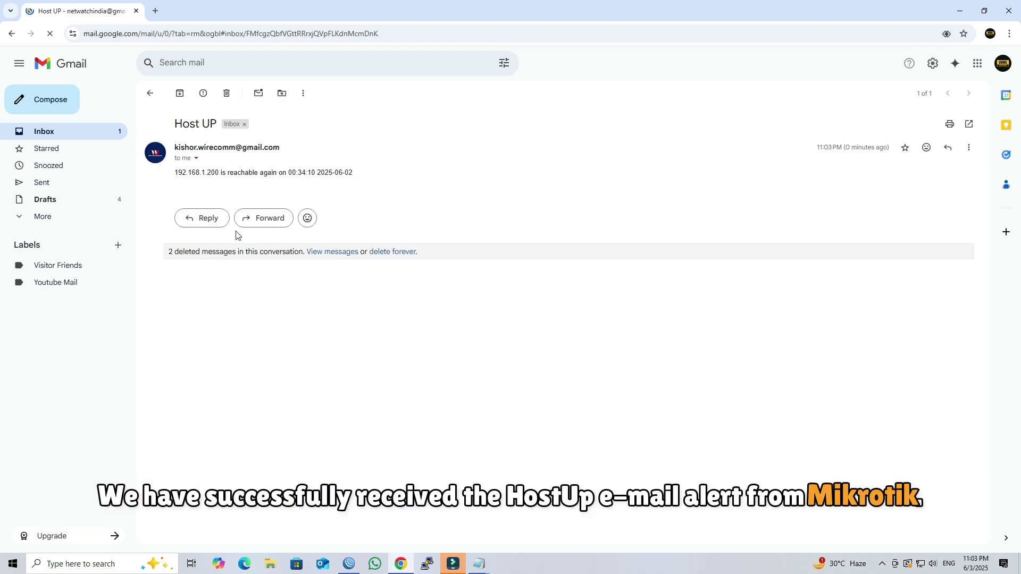
left_click(152, 93)
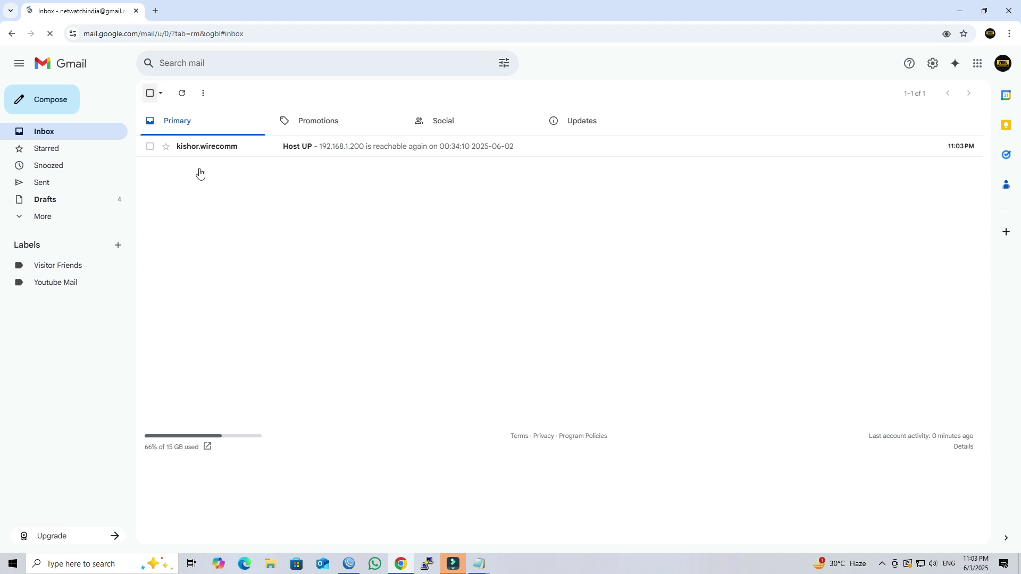
left_click(959, 11)
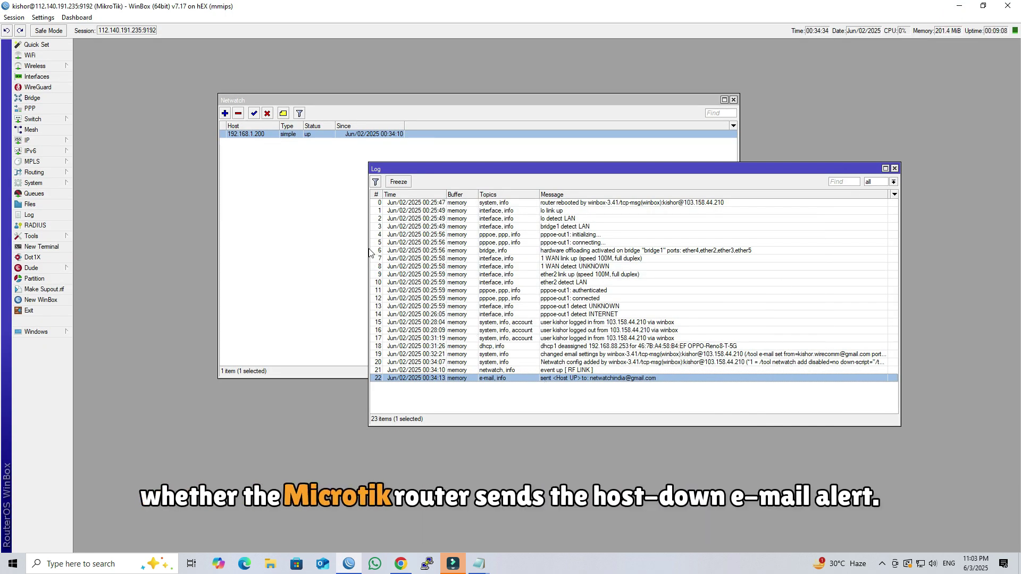
Copy host 192.168.1.200 from the Netwatch entry and run a continuous ping to it in a new terminal.
left_click(262, 138)
double_click(262, 137)
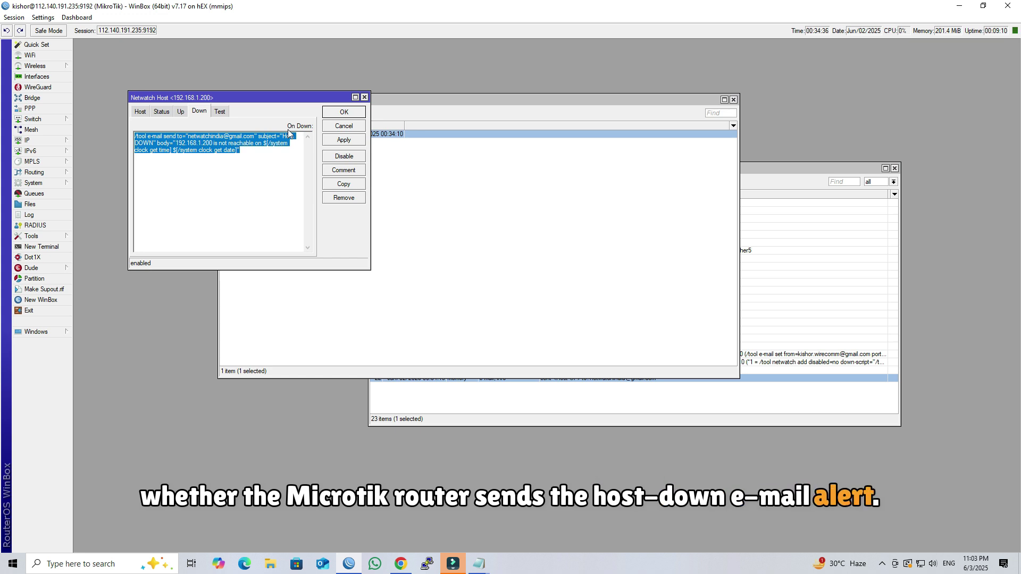
left_click(141, 112)
double_click(259, 138)
key("ctrl+c")
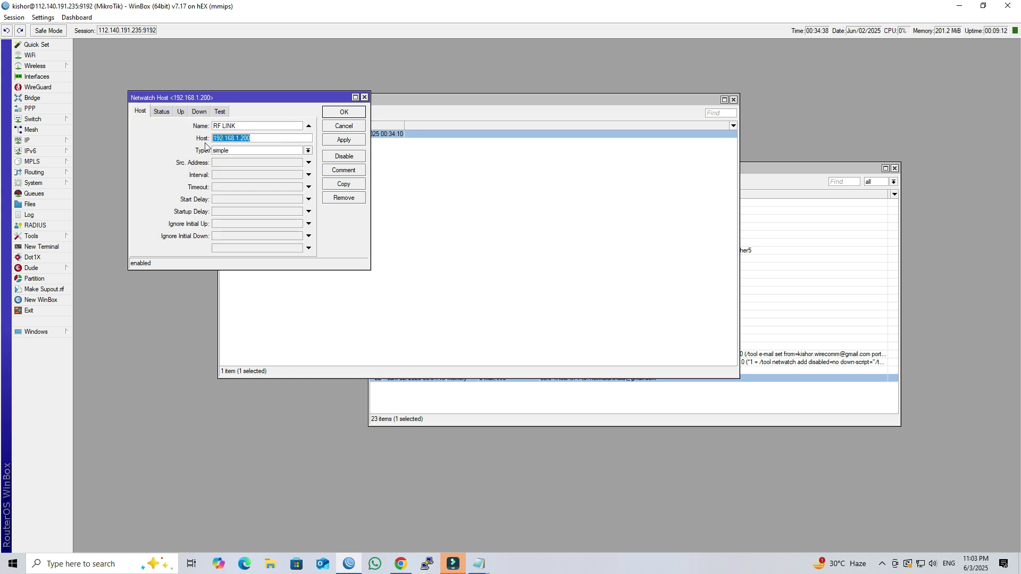
left_click(355, 127)
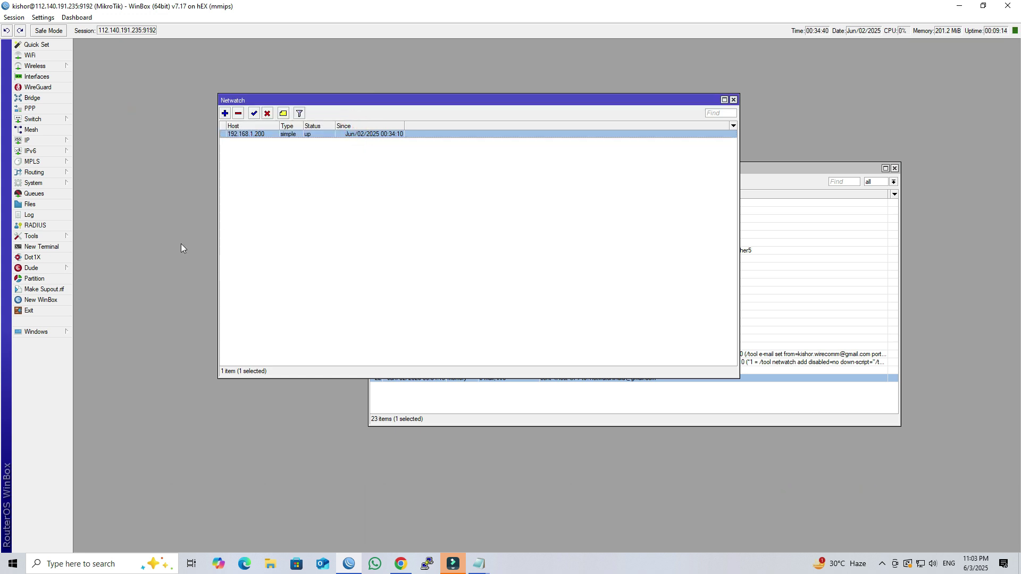
left_click(50, 247)
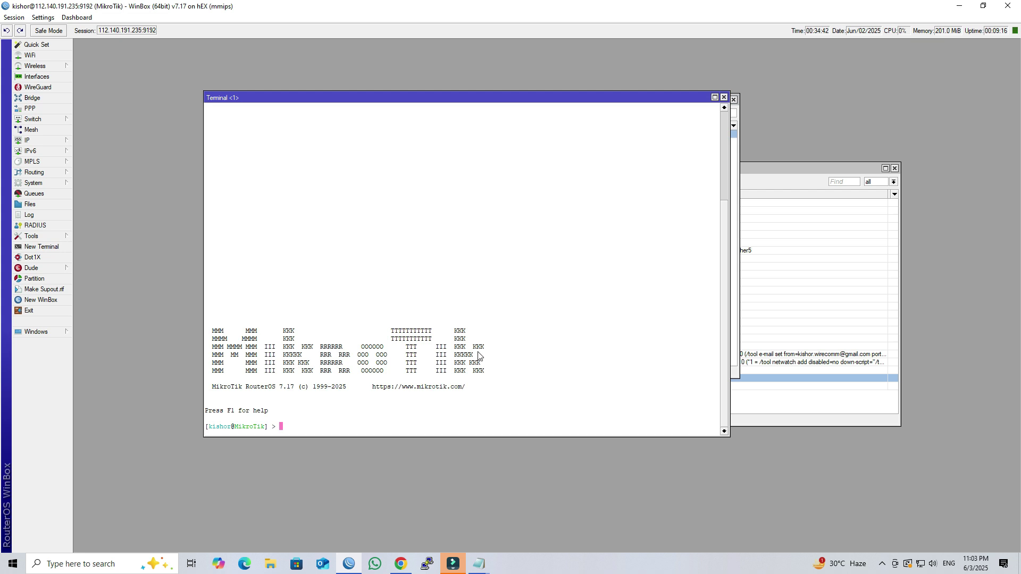
right_click(478, 355)
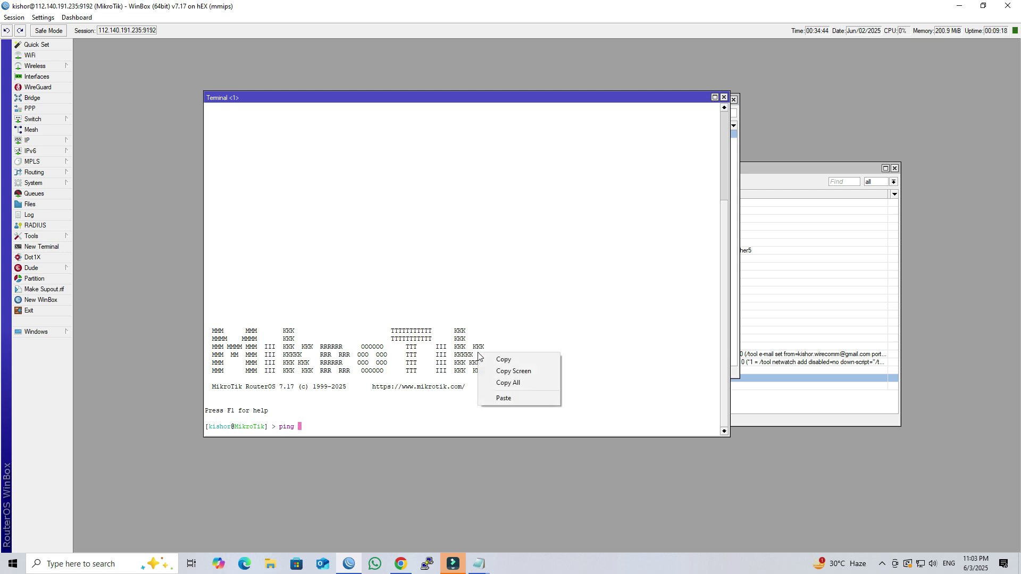
left_click(505, 399)
key("Return")
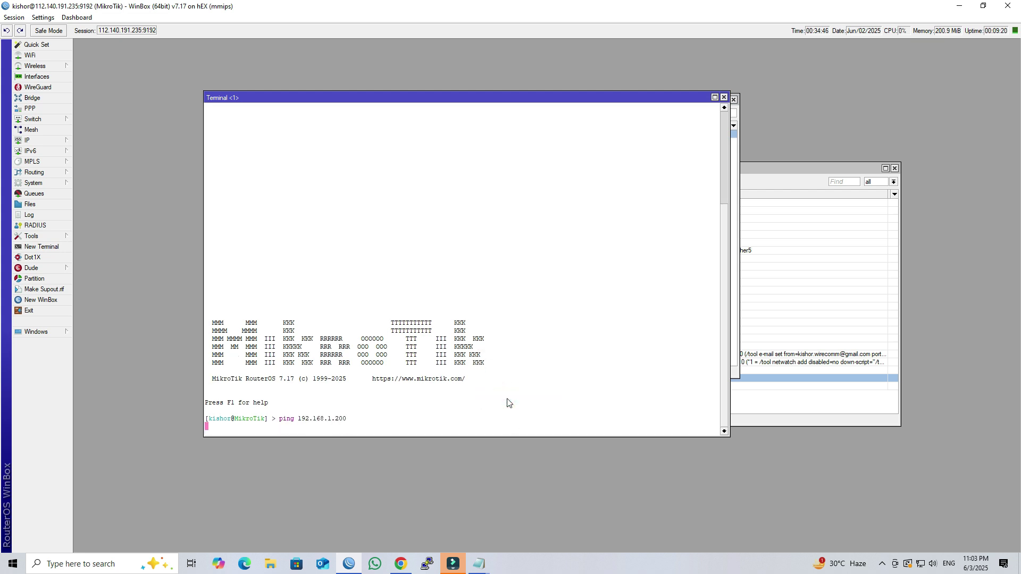
Disable the 192.168.1.1/24 address in IP > Addresses.
left_click_drag(457, 103, 771, 132)
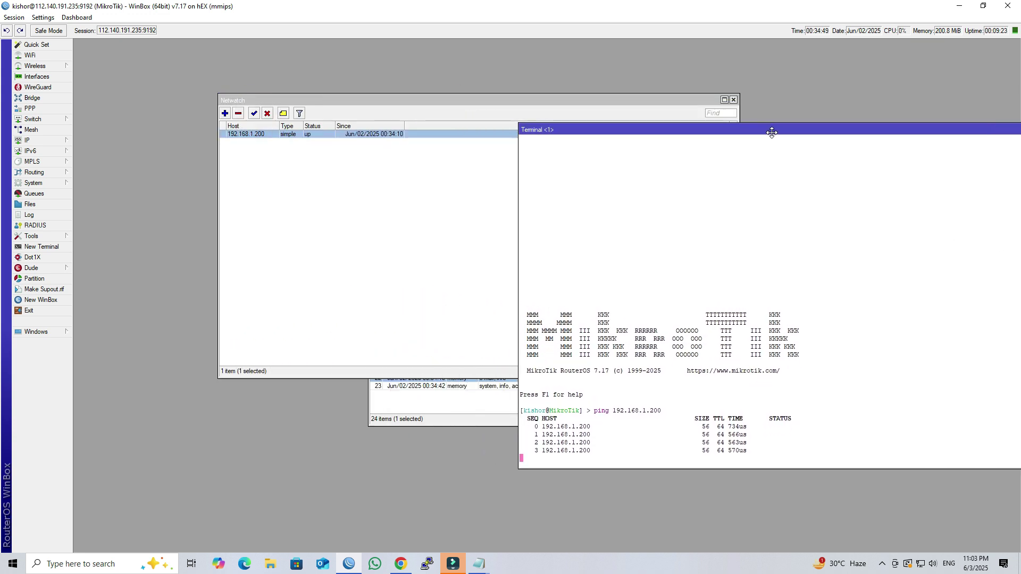
left_click(49, 141)
left_click(91, 155)
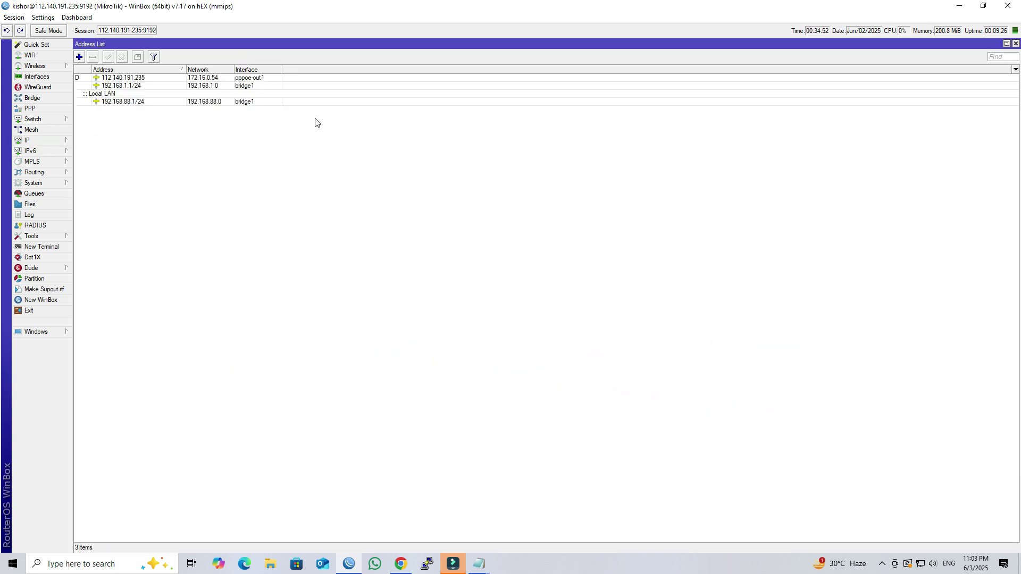
left_click(1005, 43)
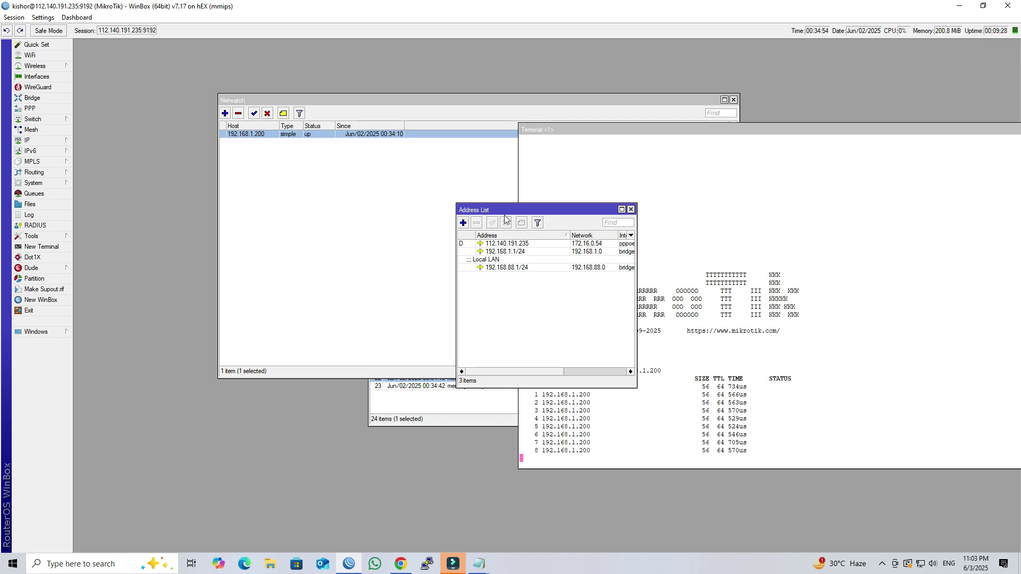
left_click_drag(499, 209, 267, 178)
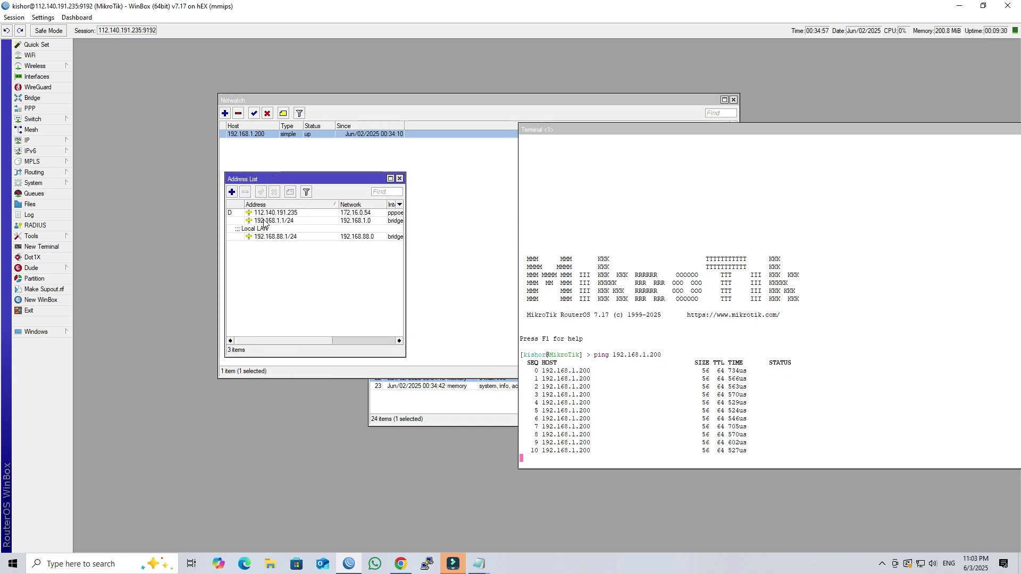
left_click(265, 220)
left_click(274, 192)
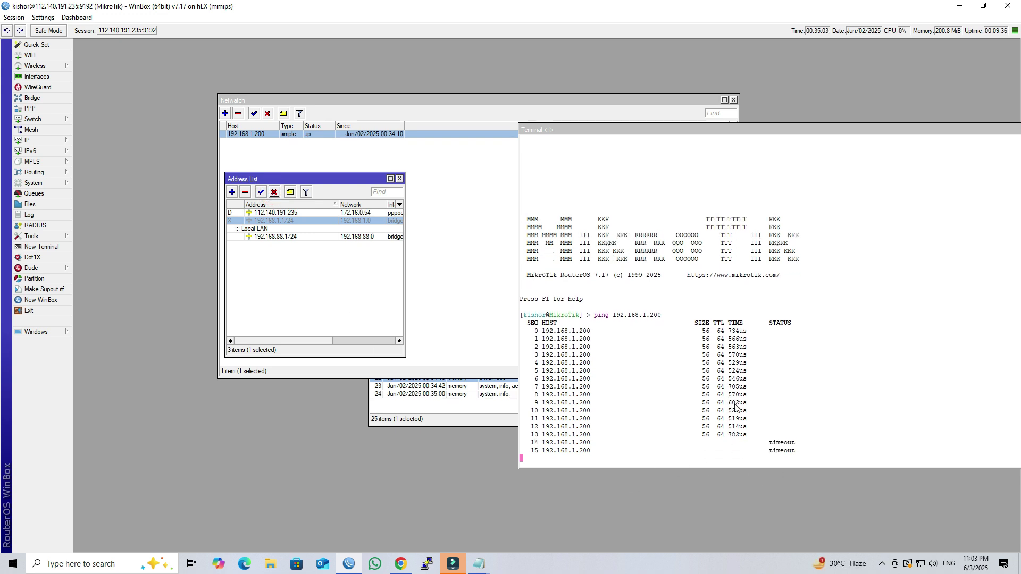
Move the Log window to the top-left and select the Netwatch 'event down [RF LINK]' entry.
left_click(452, 405)
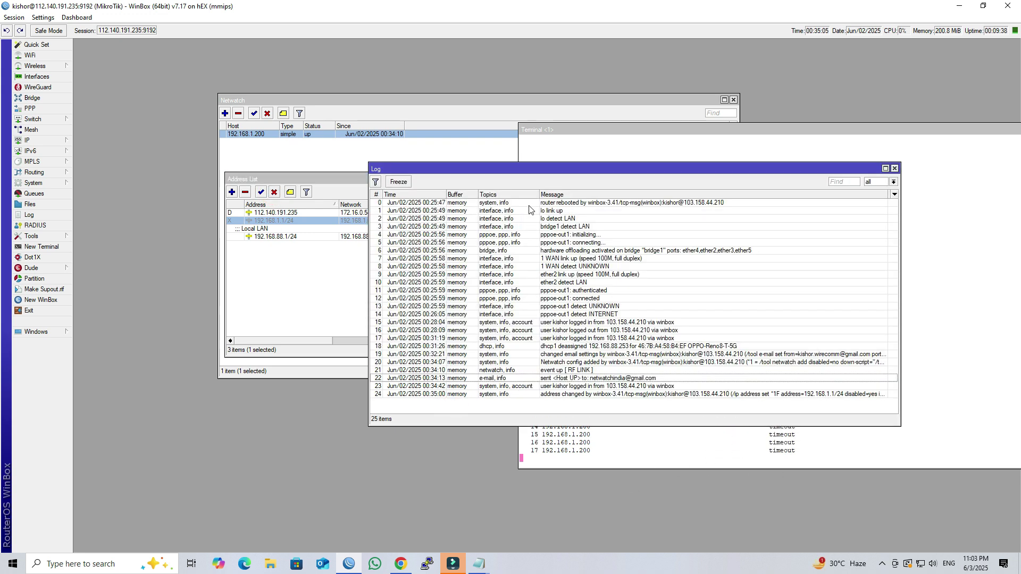
left_click_drag(536, 169, 286, 46)
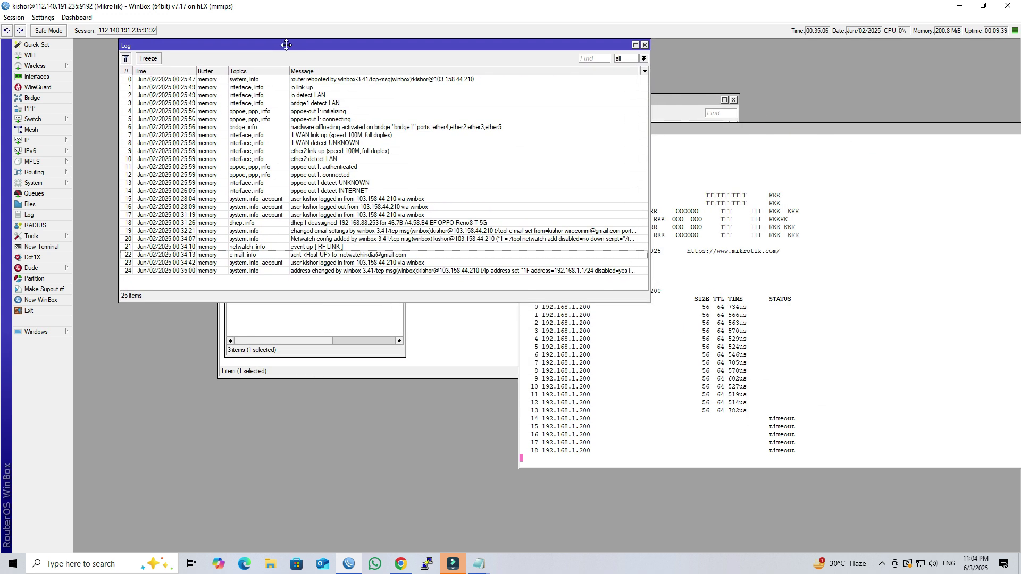
left_click(335, 271)
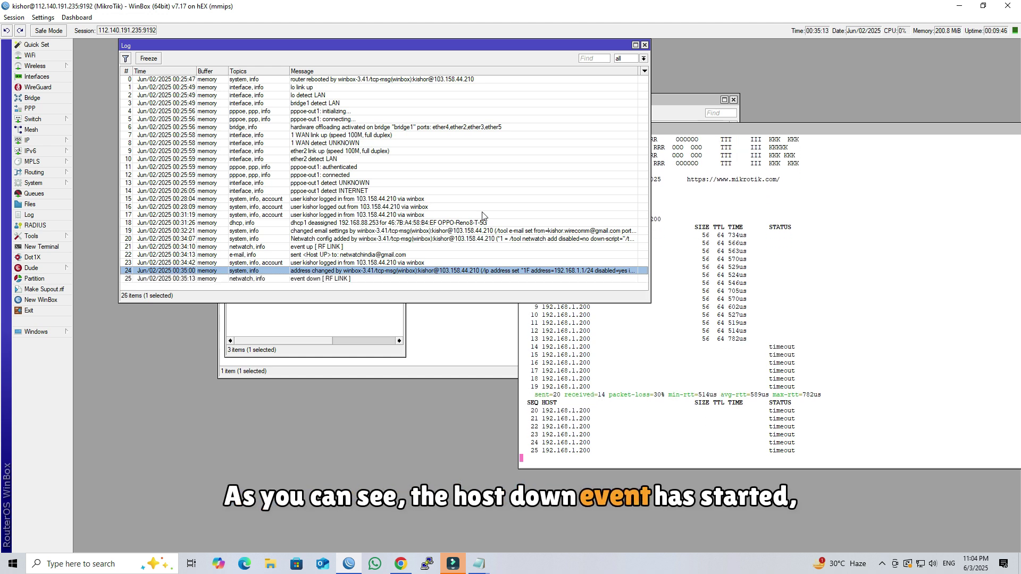
left_click(319, 279)
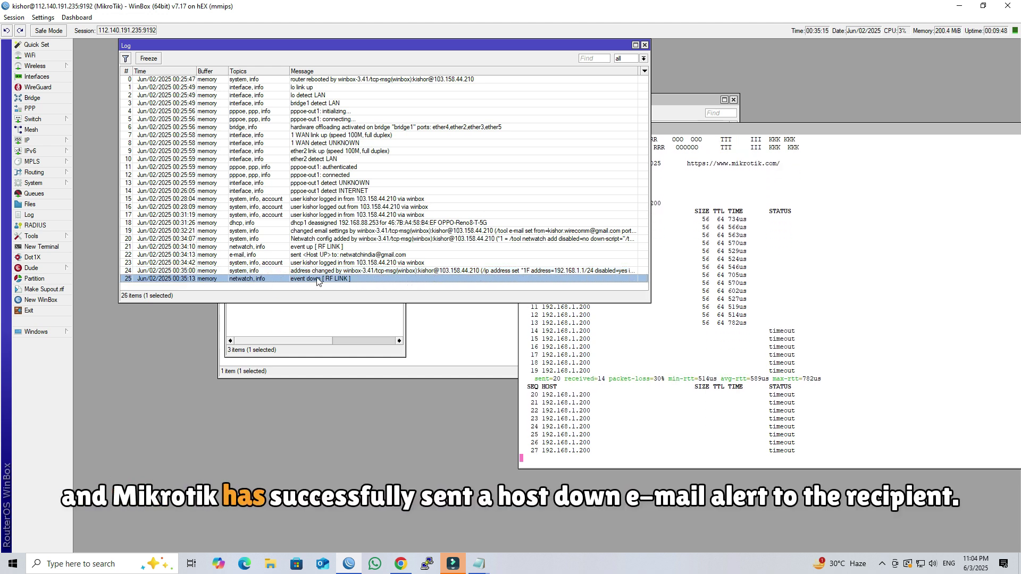